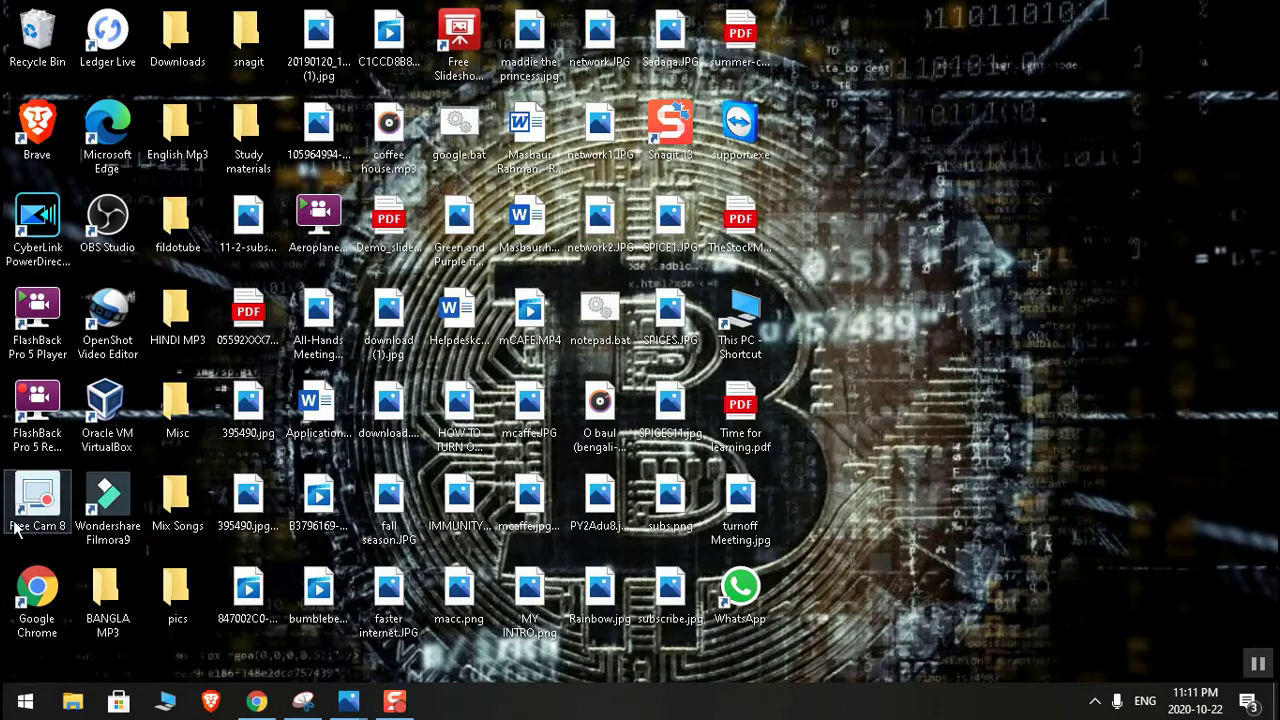
# Step: Open the Windows Start menu from the taskbar
pyautogui.click(26, 706)
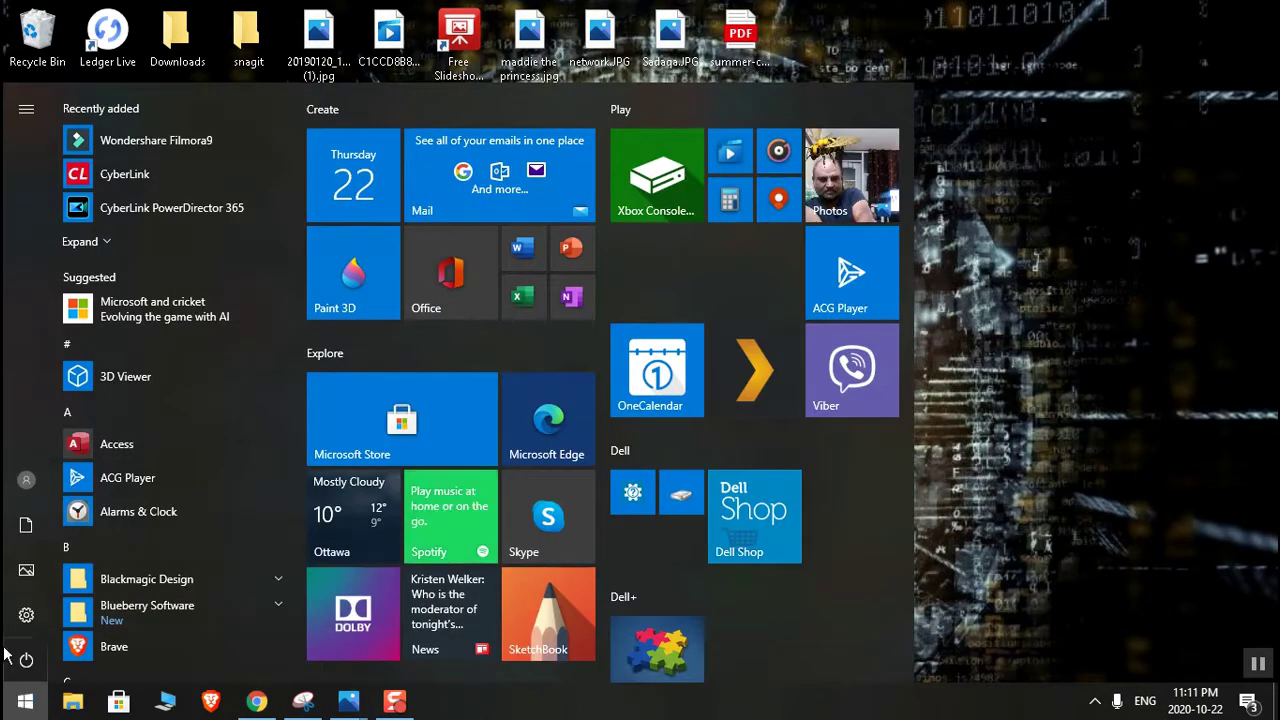
# Step: Launch 3D Viewer and dismiss the welcome dialog so the animated Bee model plays
pyautogui.click(128, 382)
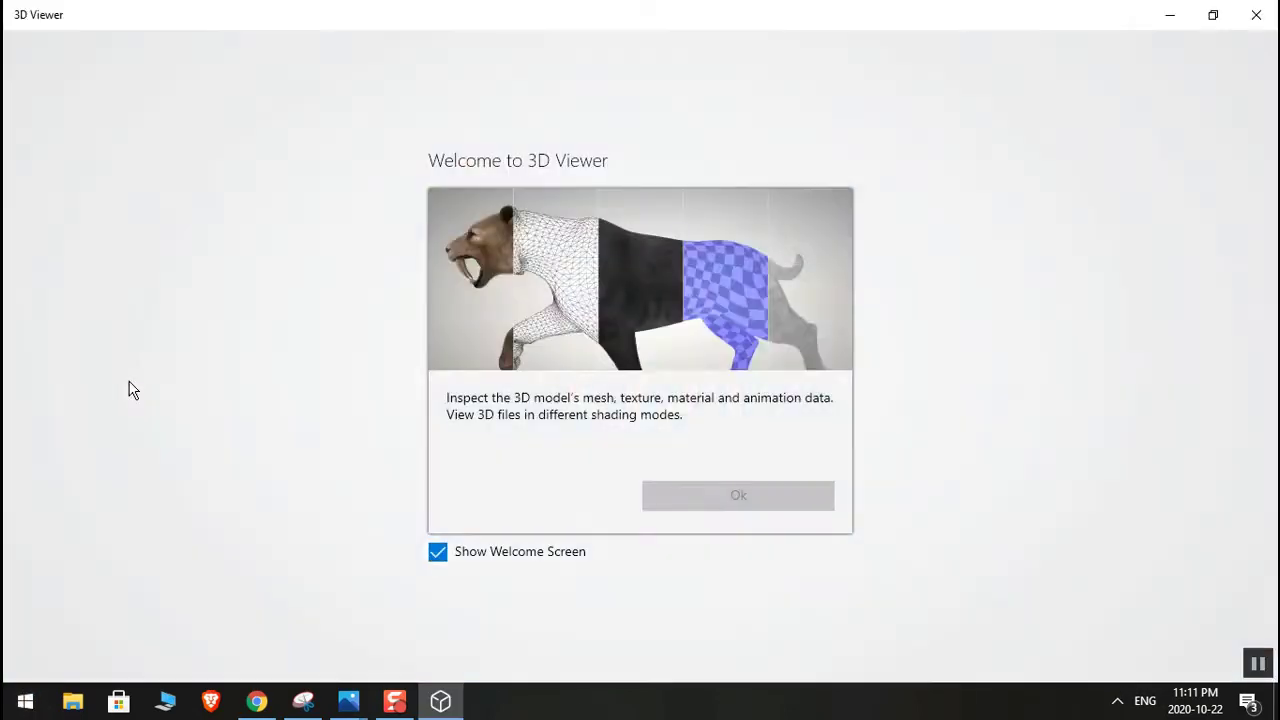
pyautogui.click(746, 494)
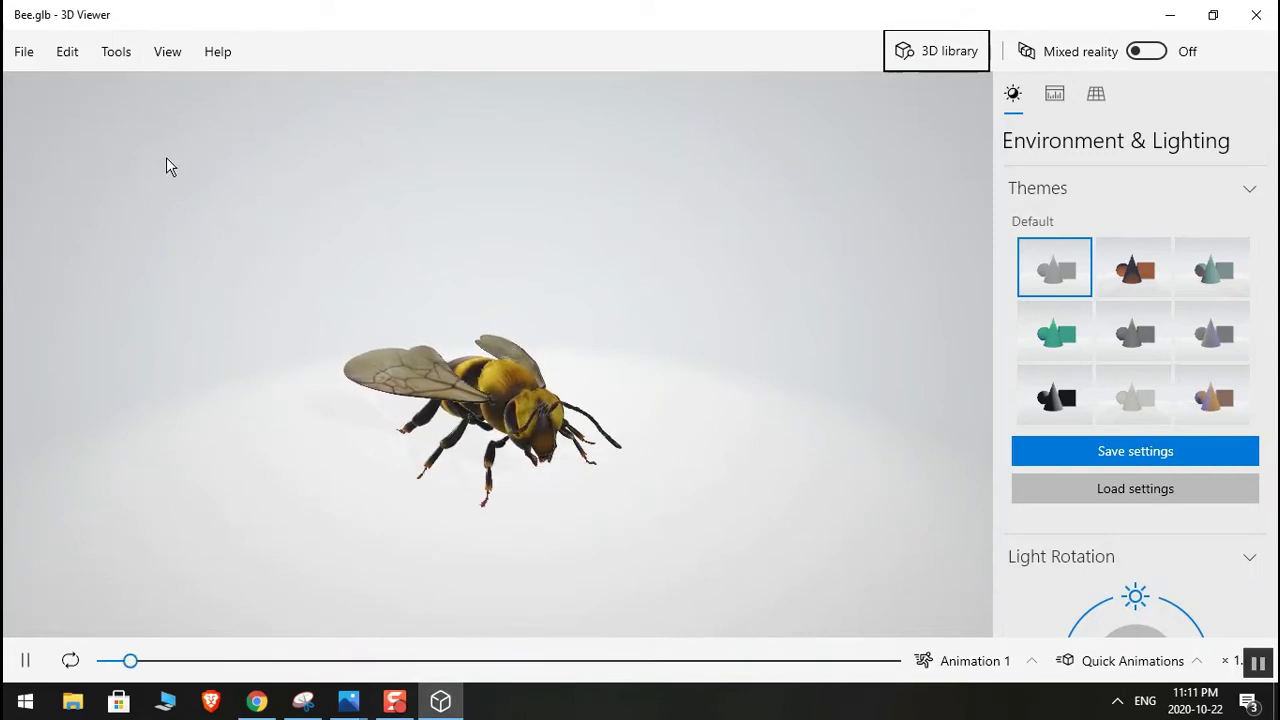
# Step: Set the bee's shading mode to Physically Based Rendering
pyautogui.click(165, 60)
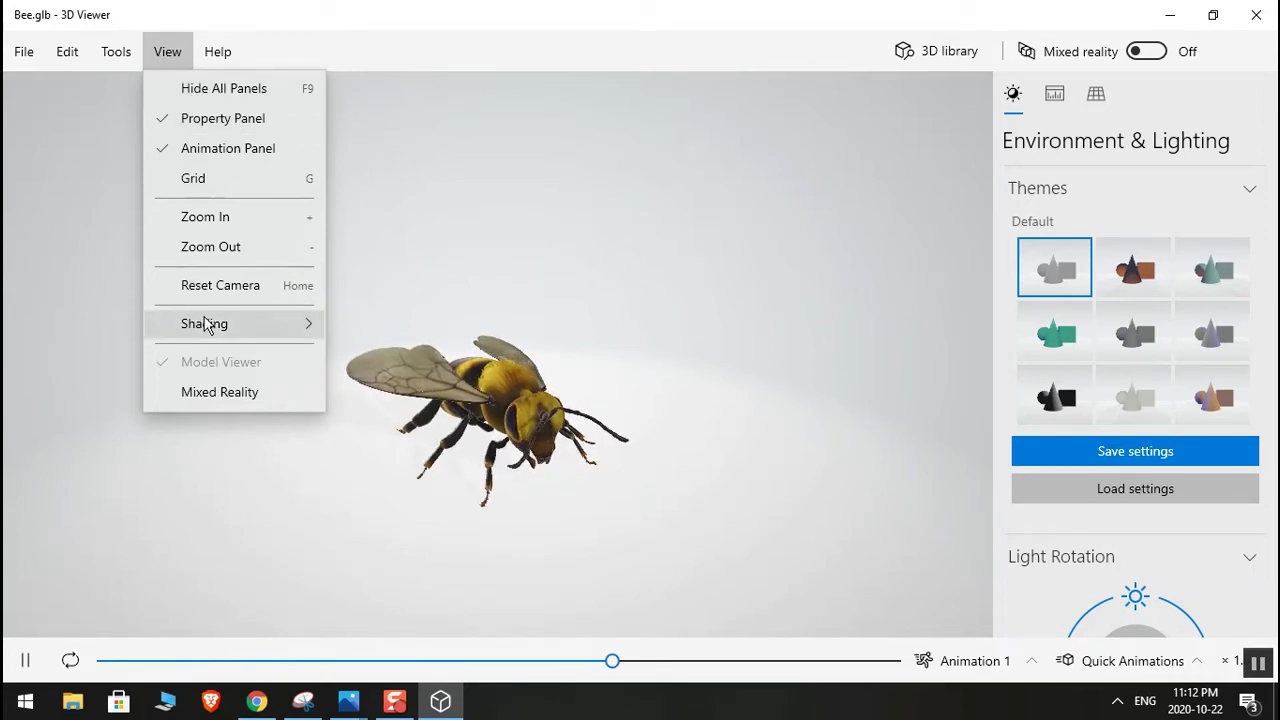
pyautogui.moveTo(205, 325)
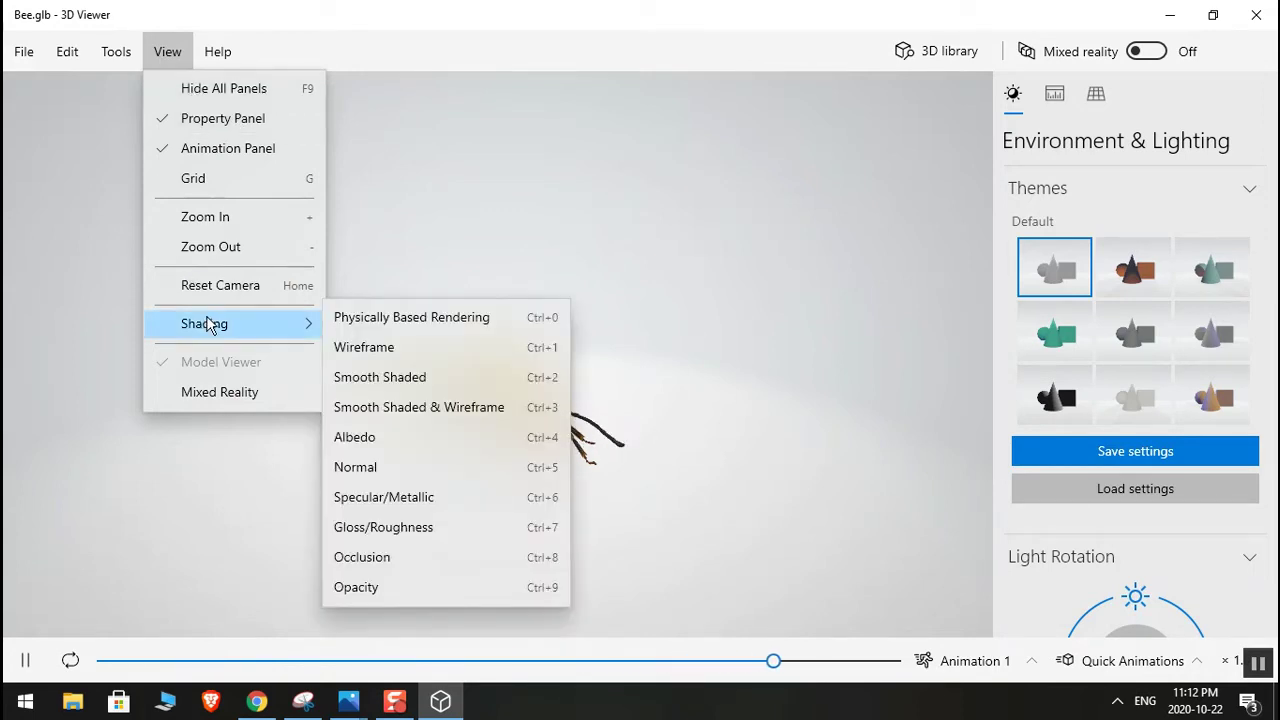
pyautogui.click(393, 318)
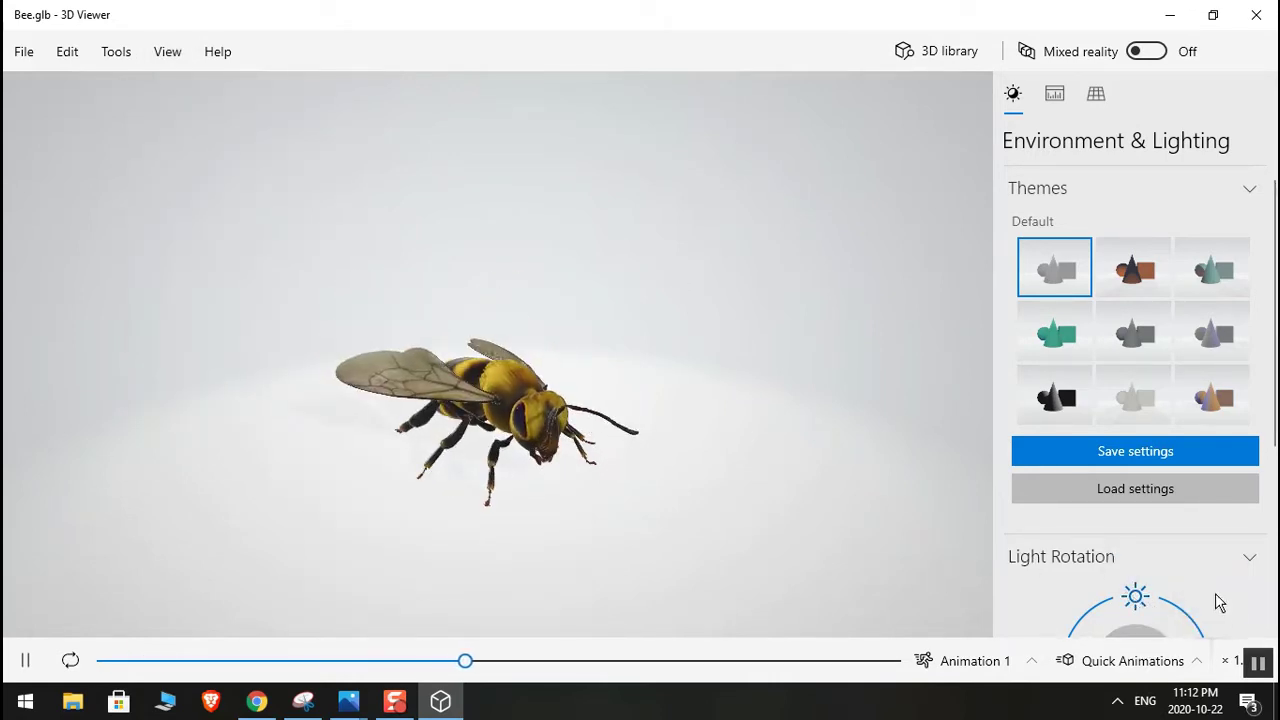
# Step: Rotate the light to 269° and try lighting themes 2, 3, 4 and 6
pyautogui.scroll(-3, 1275, 410)
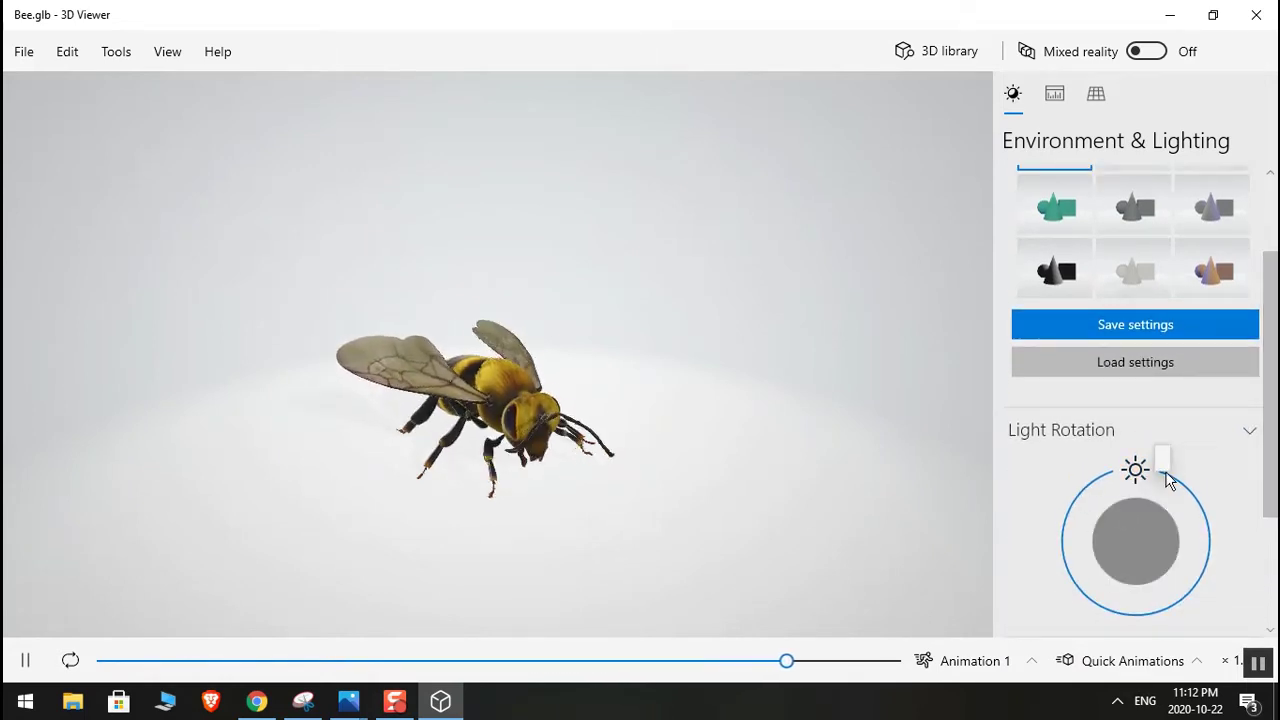
pyautogui.moveTo(1135, 472); pyautogui.dragTo(1092, 505)
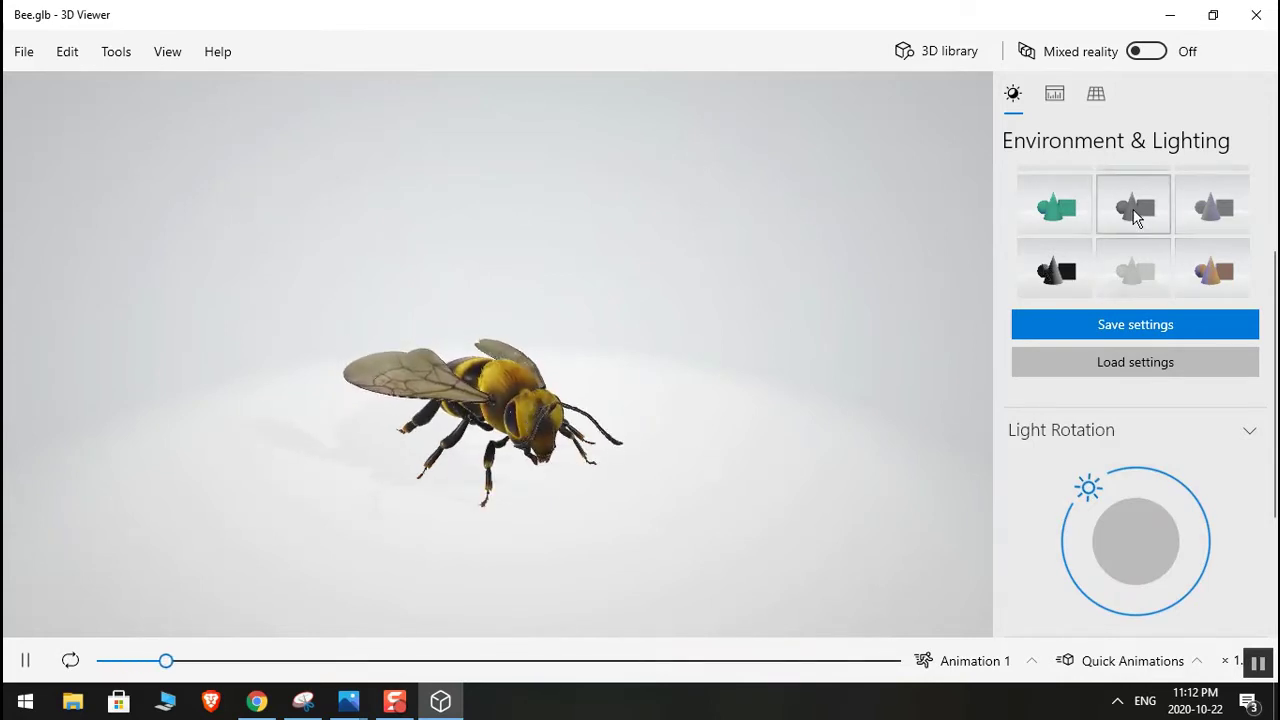
pyautogui.click(1133, 208)
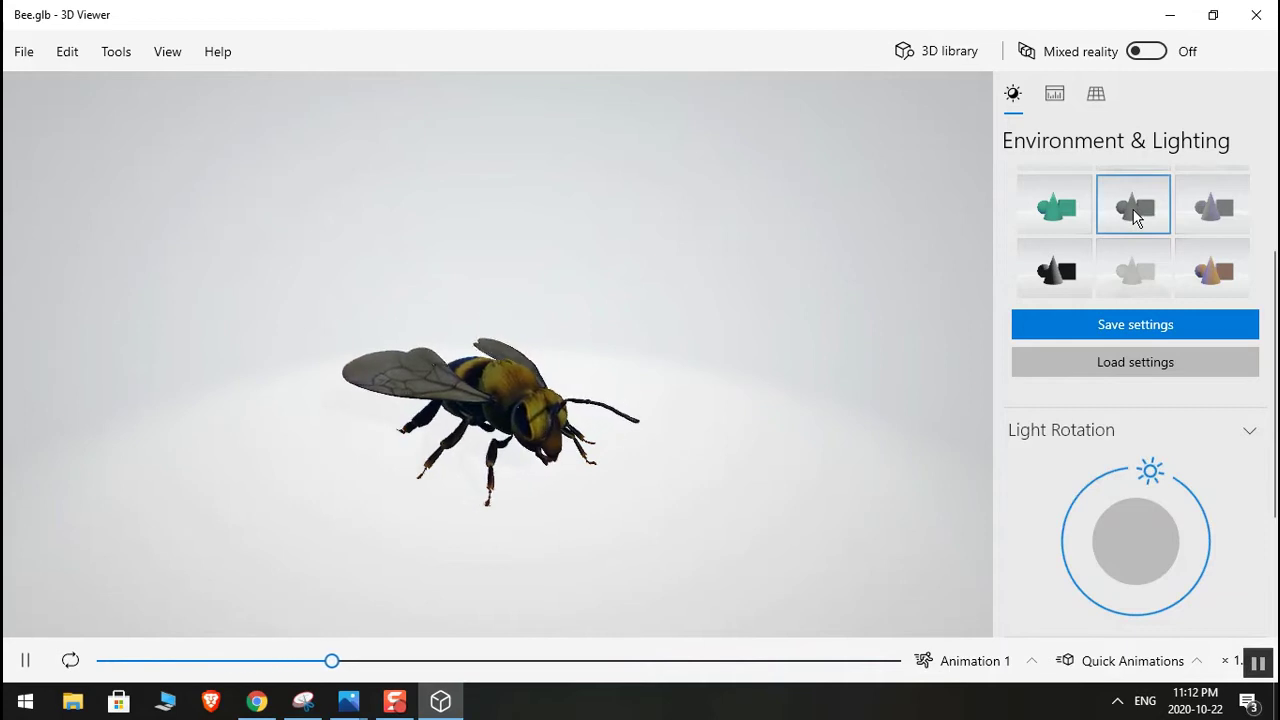
pyautogui.click(1212, 204)
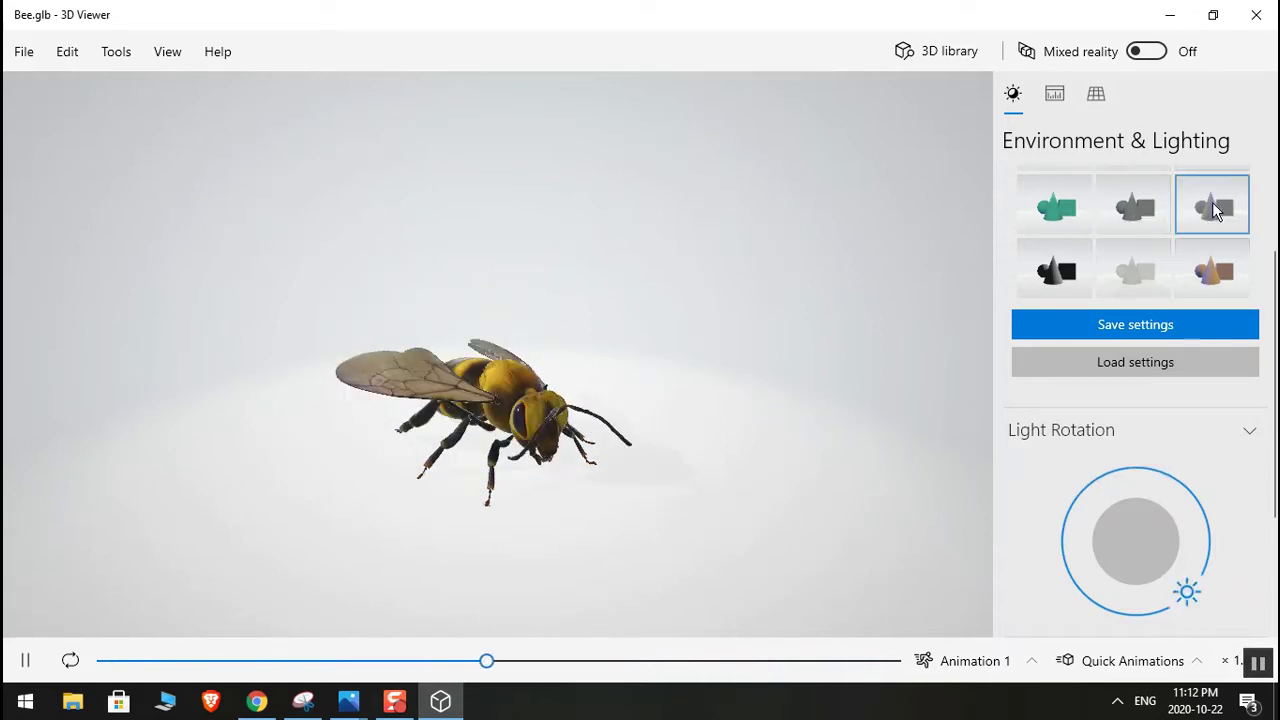
pyautogui.click(1060, 268)
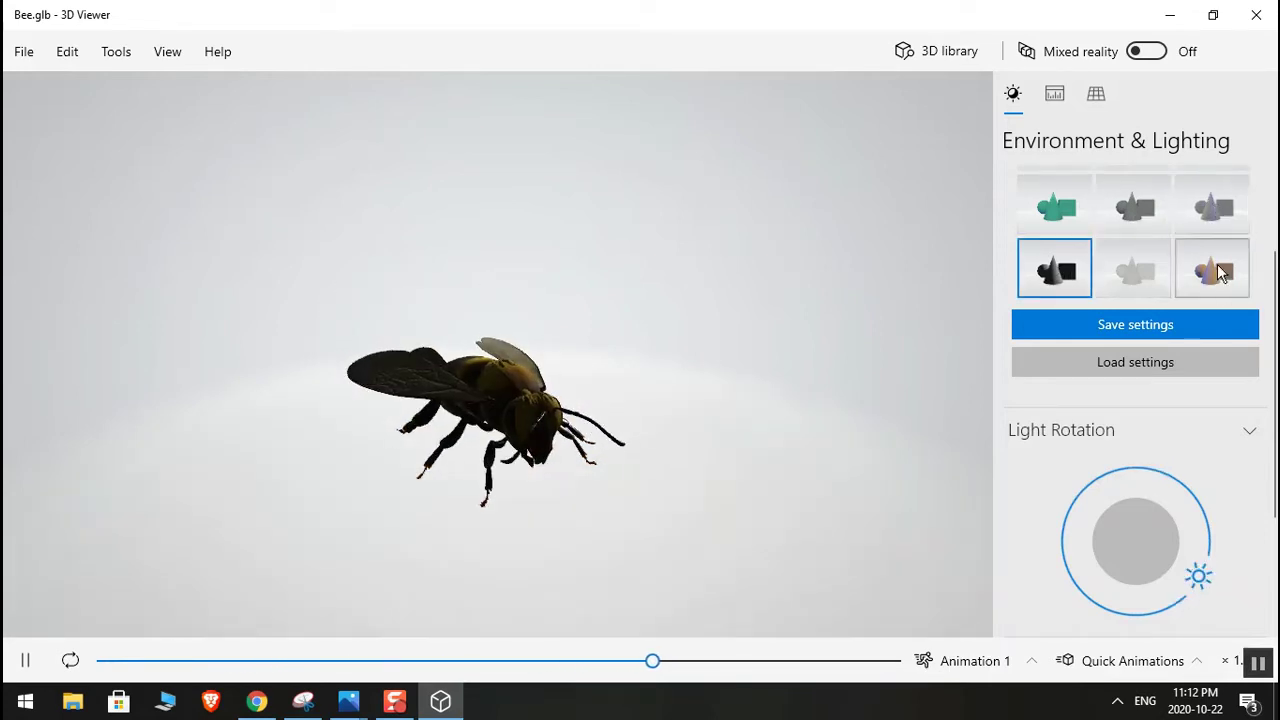
pyautogui.click(1217, 268)
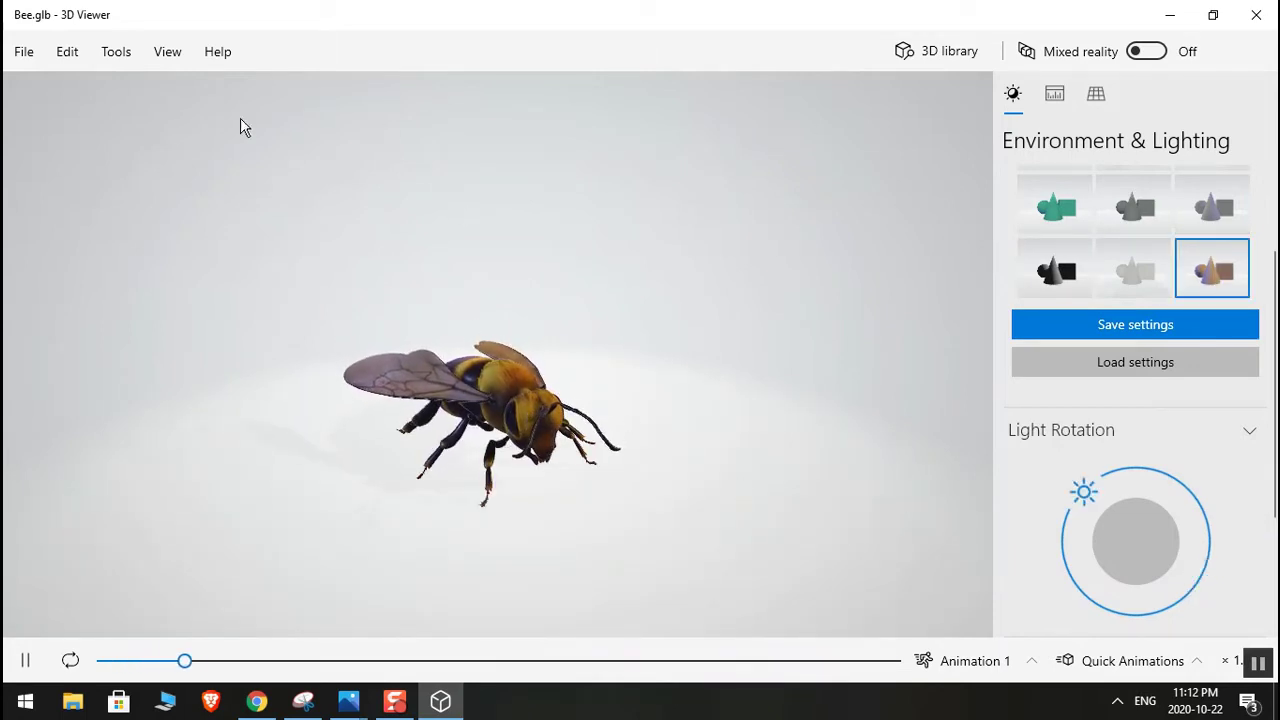
pyautogui.click(125, 60)
# Step: Show the Grid & Views panel from the Tools menu
pyautogui.click(168, 61)
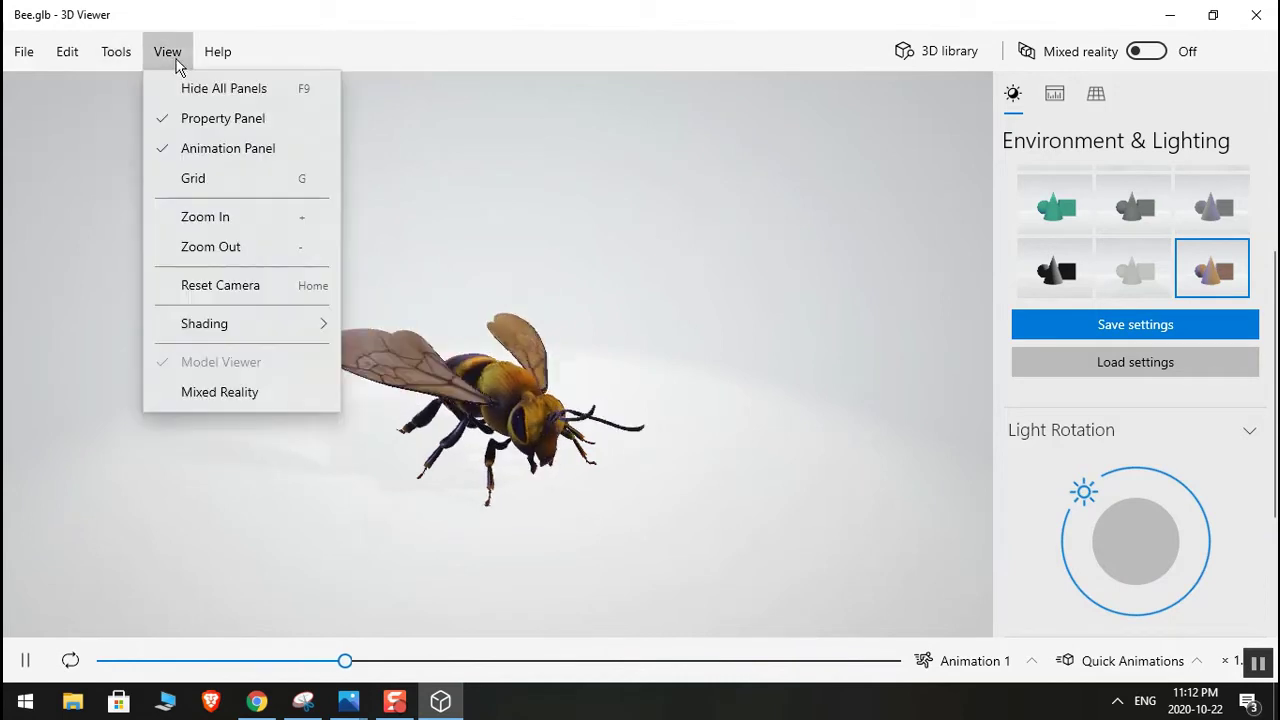
pyautogui.click(116, 58)
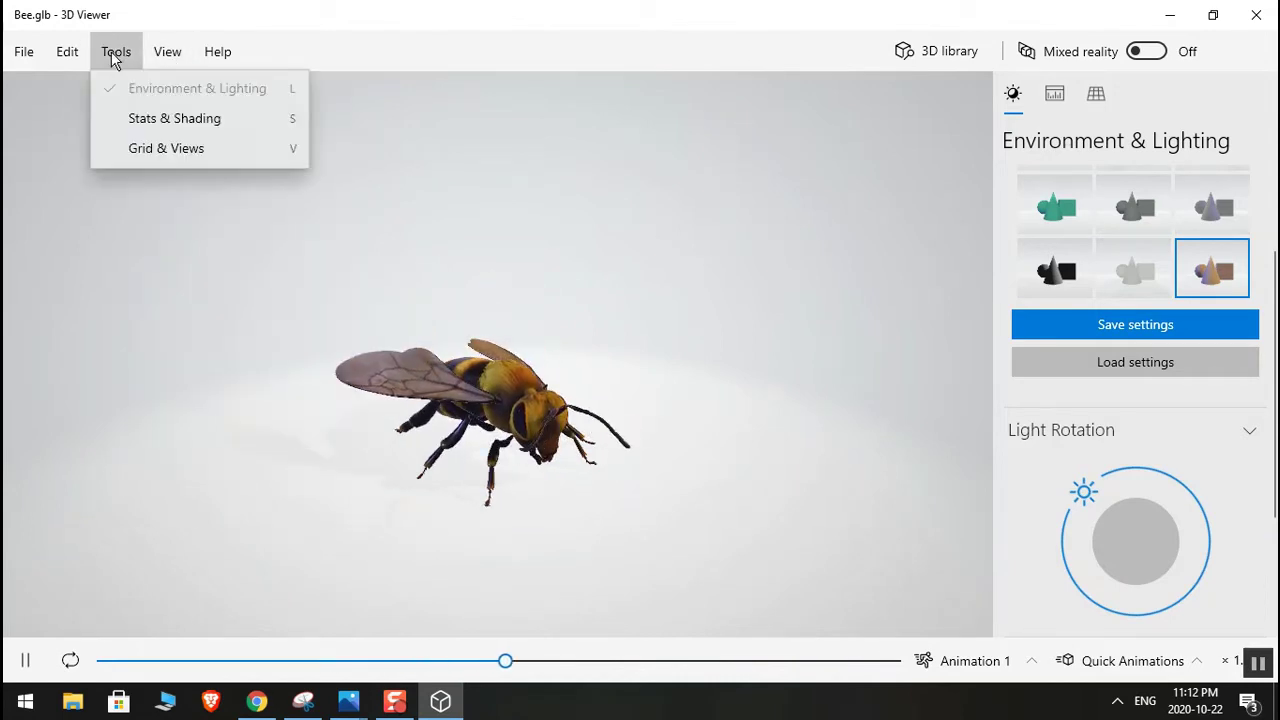
pyautogui.click(150, 150)
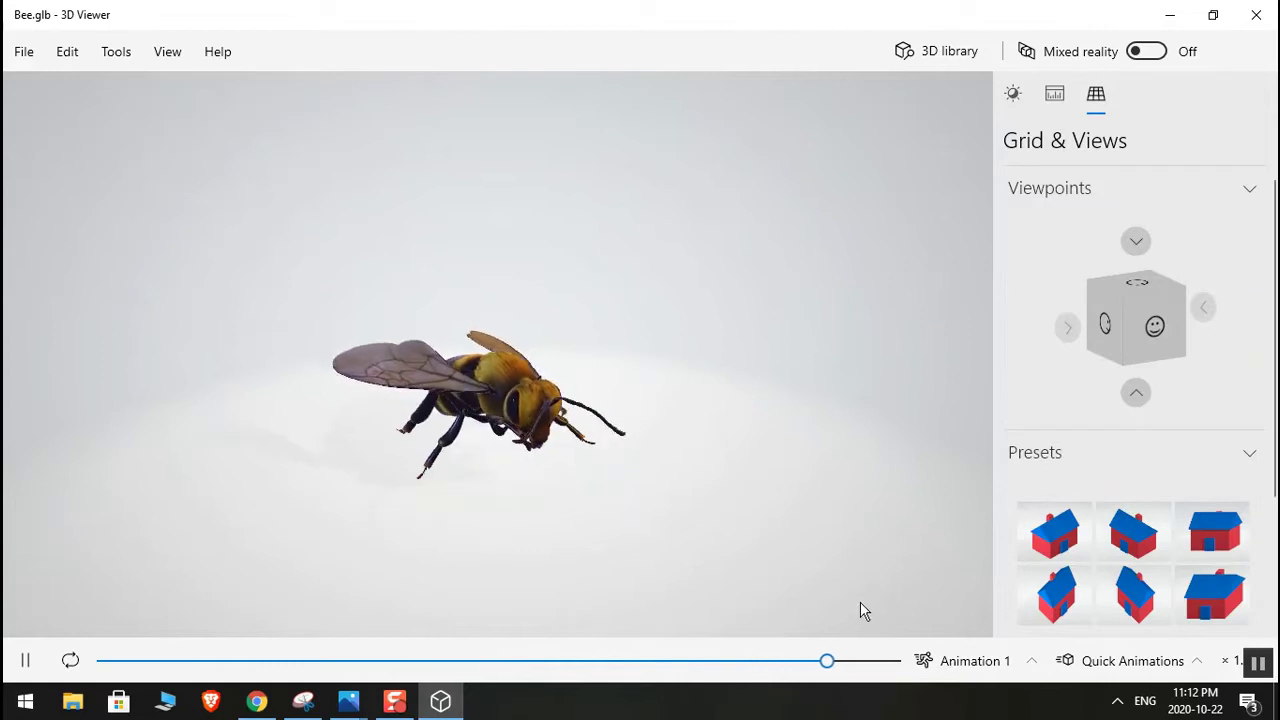
# Step: Try the Isometric (Right), Isometric (Left) and Cabinet camera presets on the bee
pyautogui.click(1058, 545)
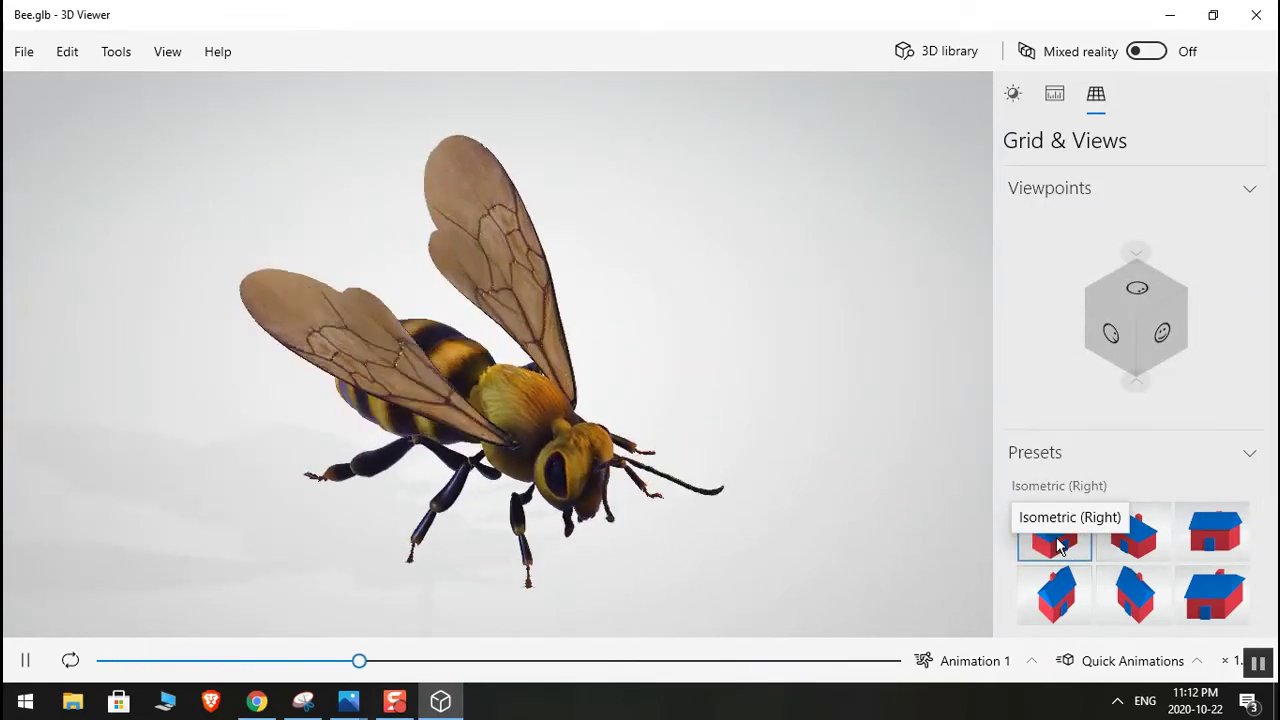
pyautogui.click(1052, 536)
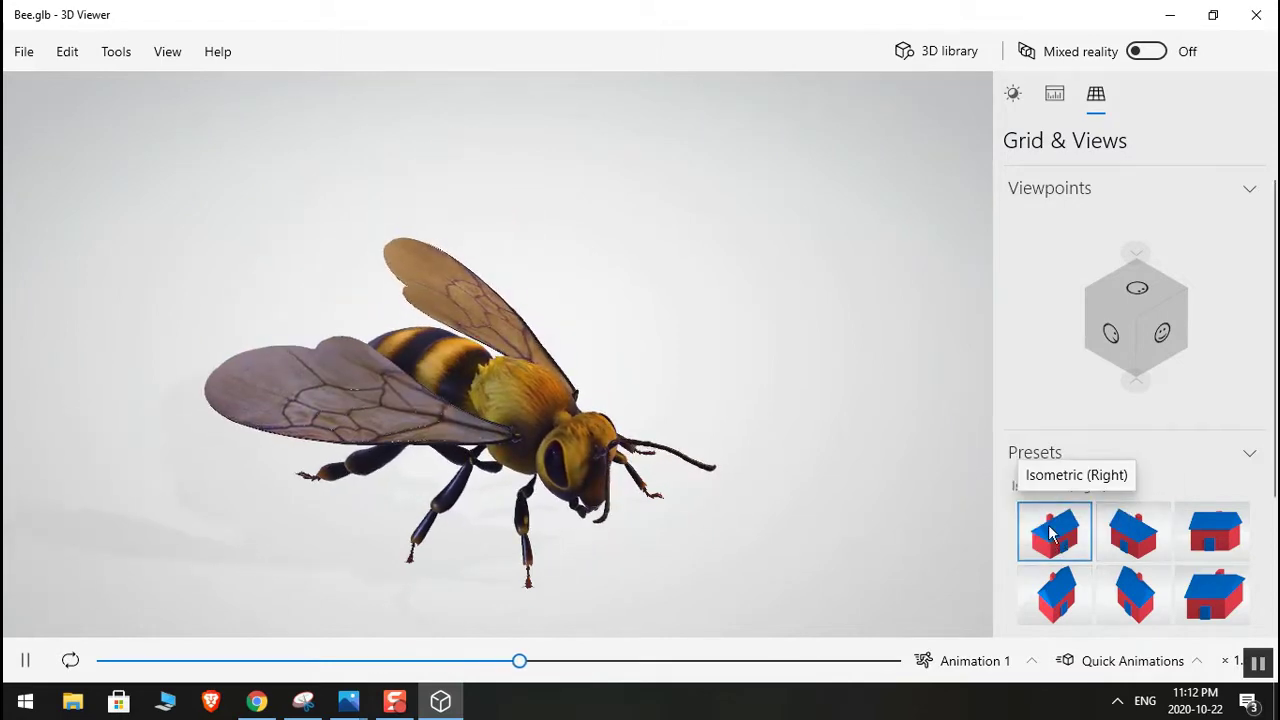
pyautogui.click(1138, 540)
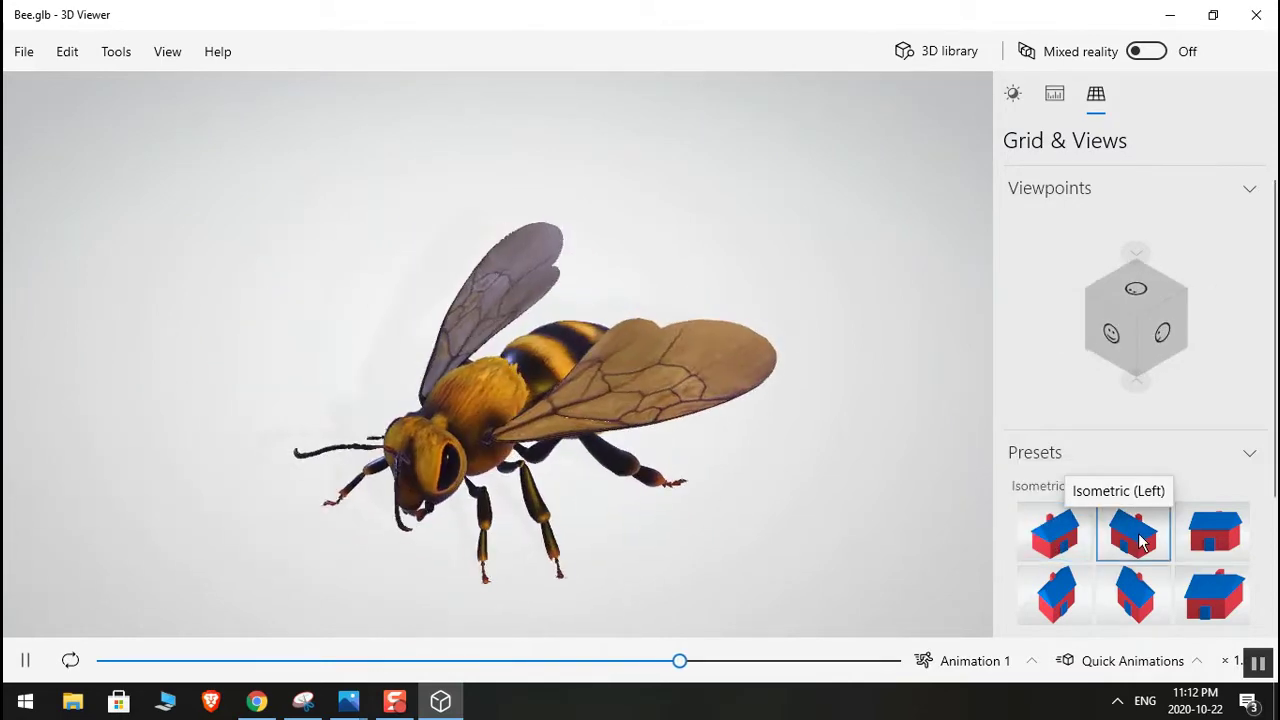
pyautogui.click(1225, 542)
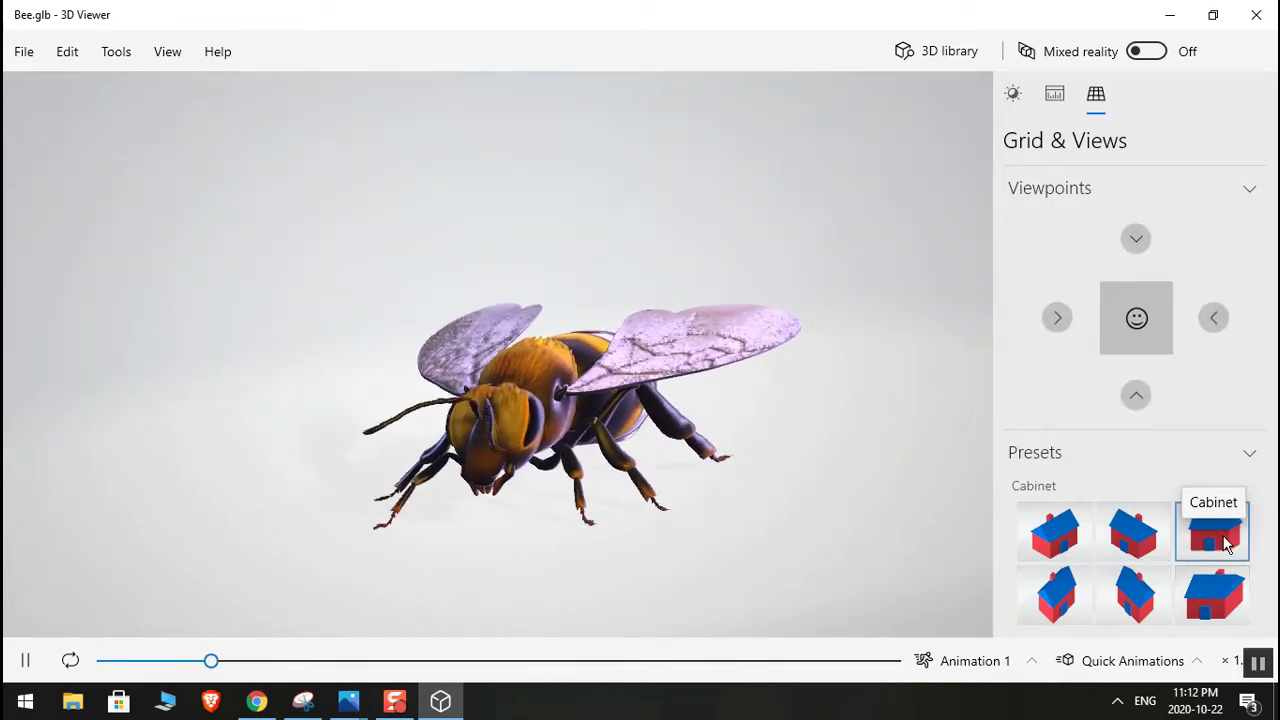
# Step: View the bee from the back, front and side, then try the 3D library
pyautogui.click(1136, 239)
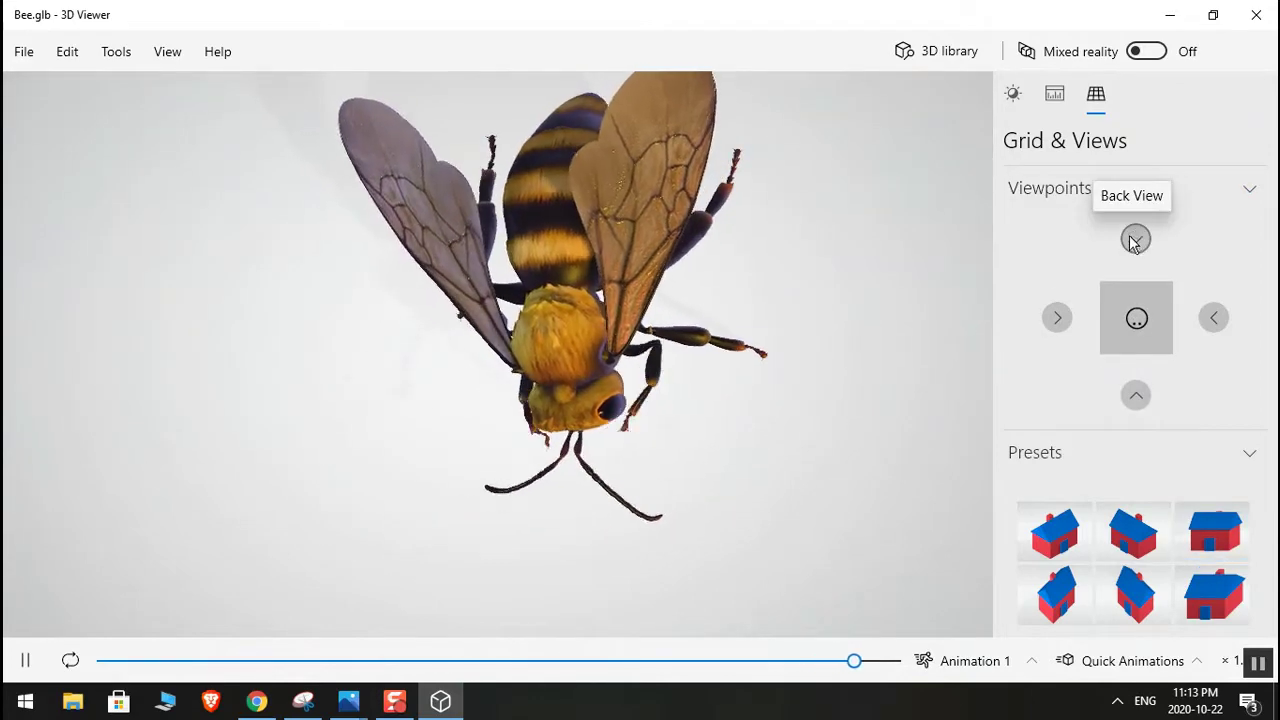
pyautogui.click(1134, 396)
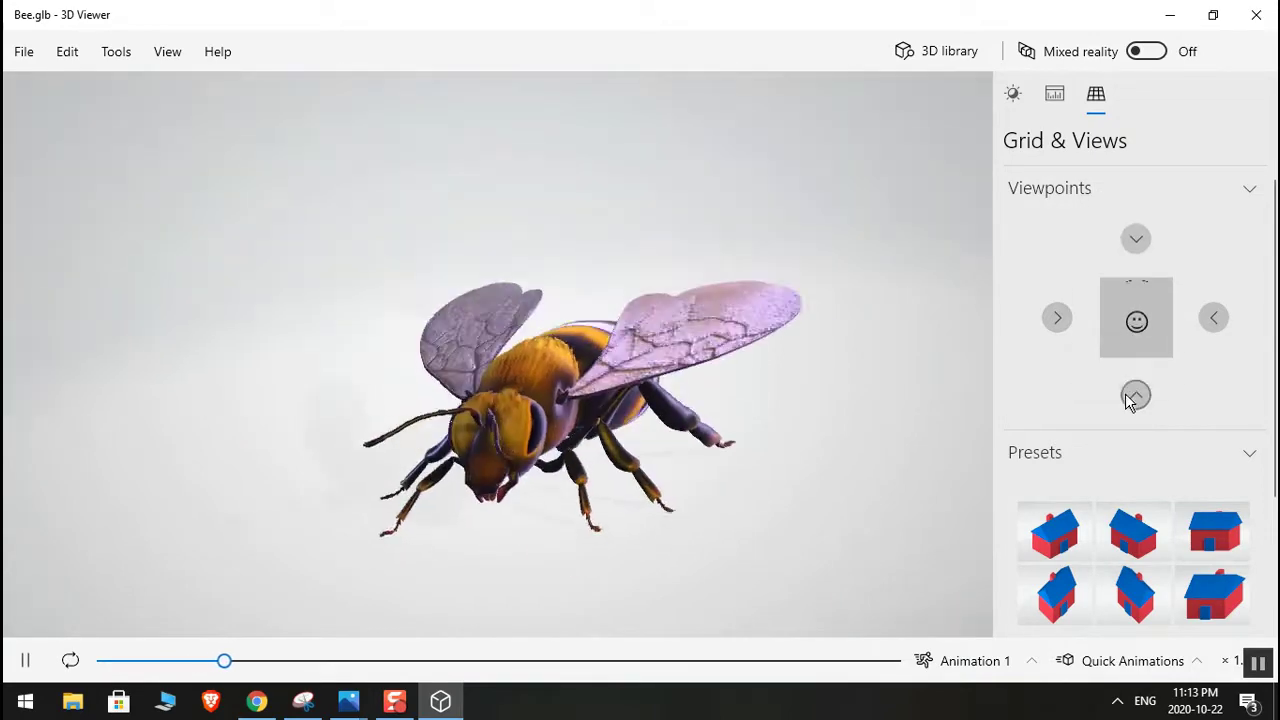
pyautogui.click(1057, 317)
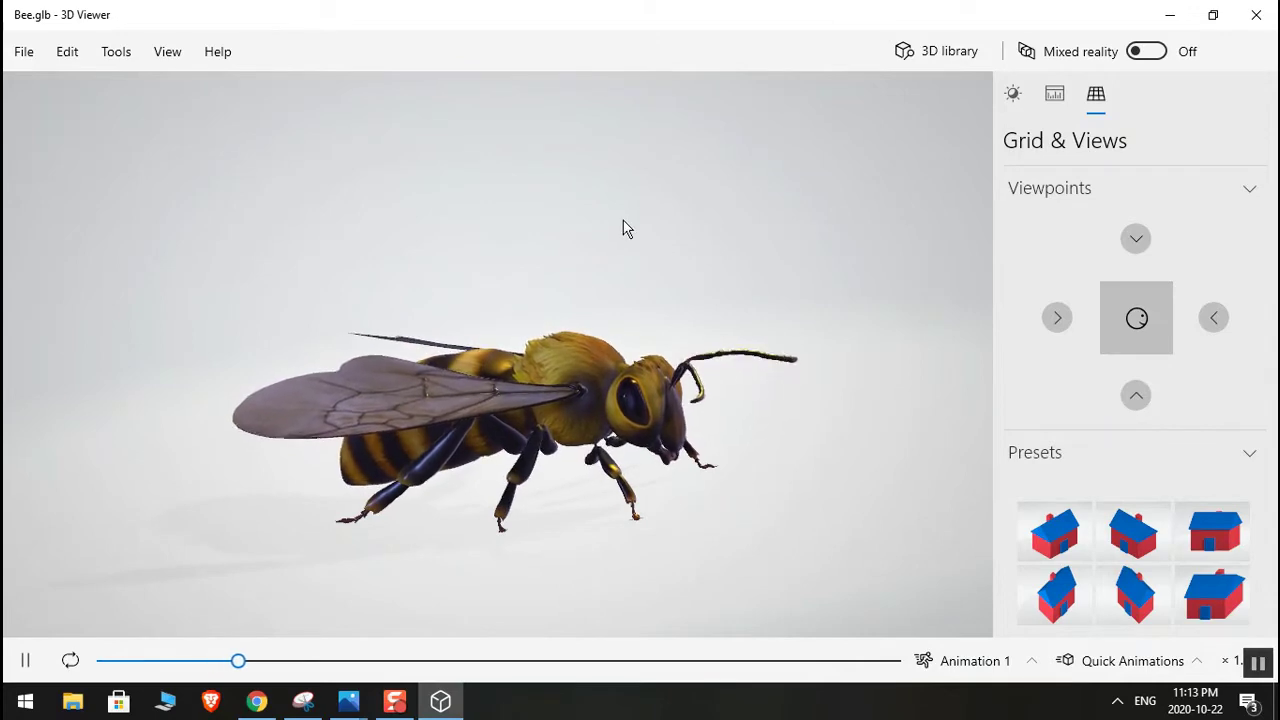
pyautogui.click(949, 50)
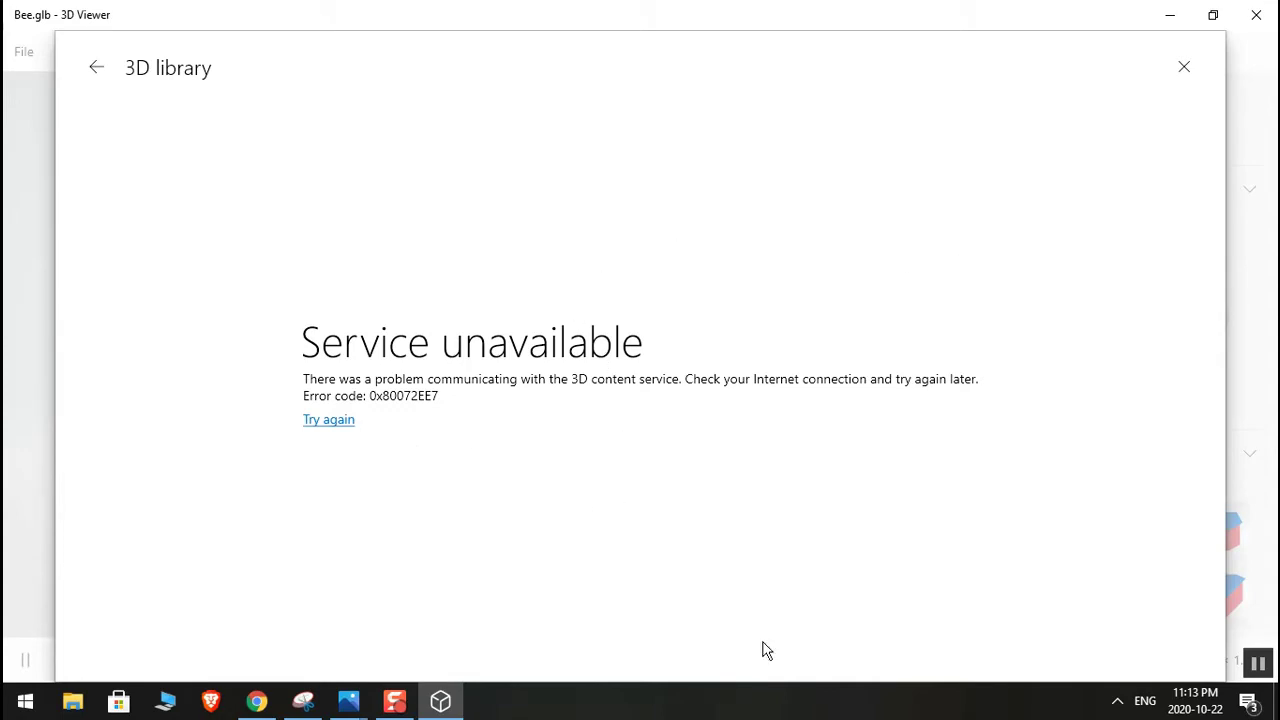
# Step: Close the unavailable 3D library and expand the hidden system tray icons
pyautogui.click(1180, 70)
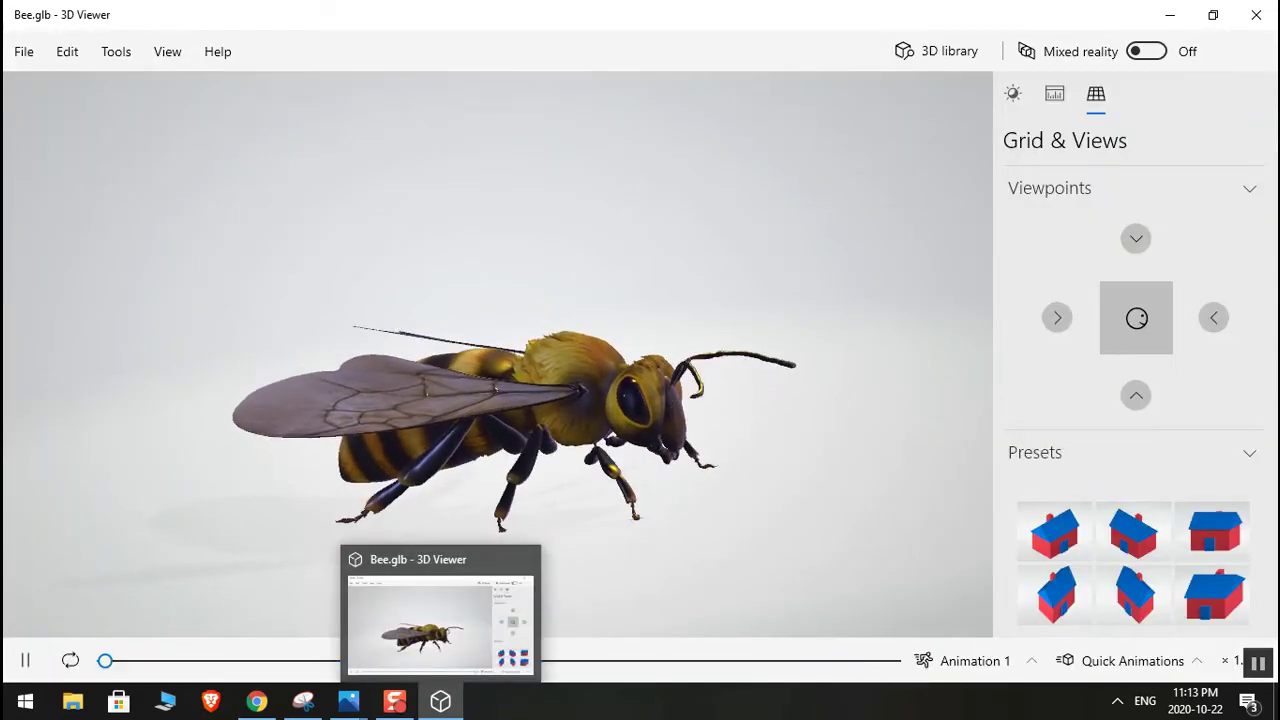
pyautogui.click(1119, 704)
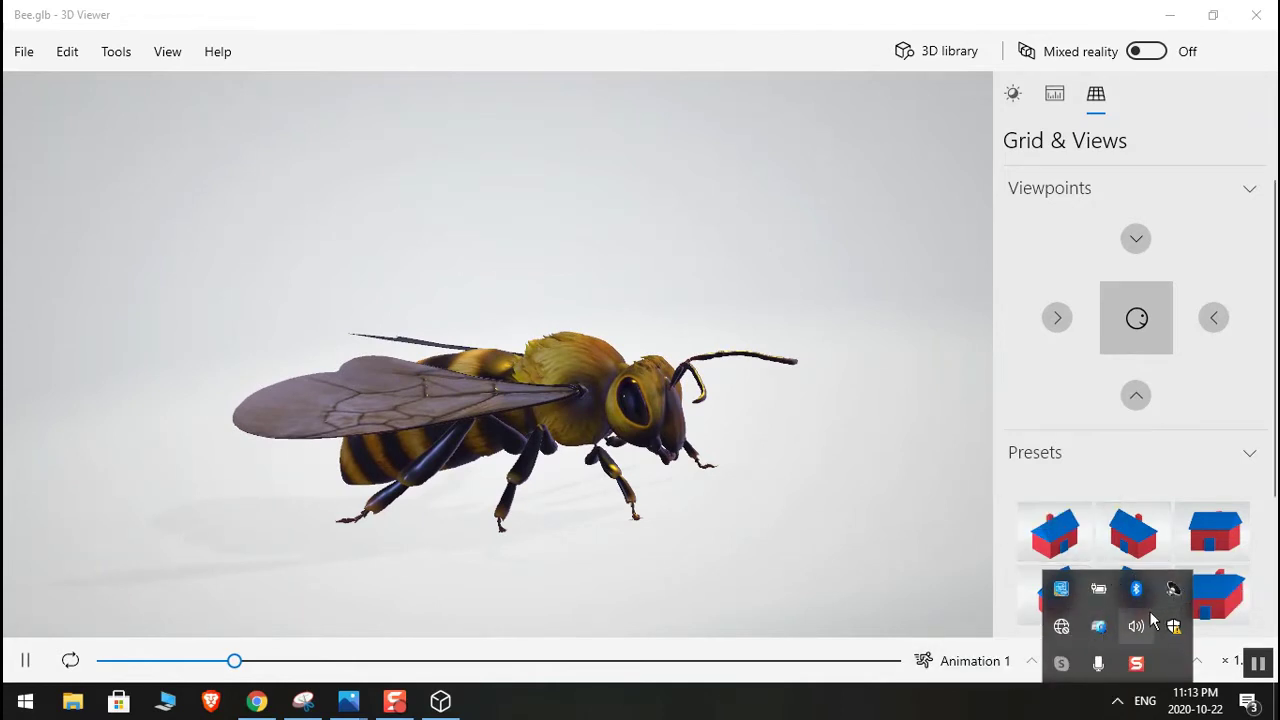
# Step: Connect to the secured 5 GHz Wi-Fi network with automatic reconnection, then close Settings
pyautogui.click(26, 704)
pyautogui.write('w')
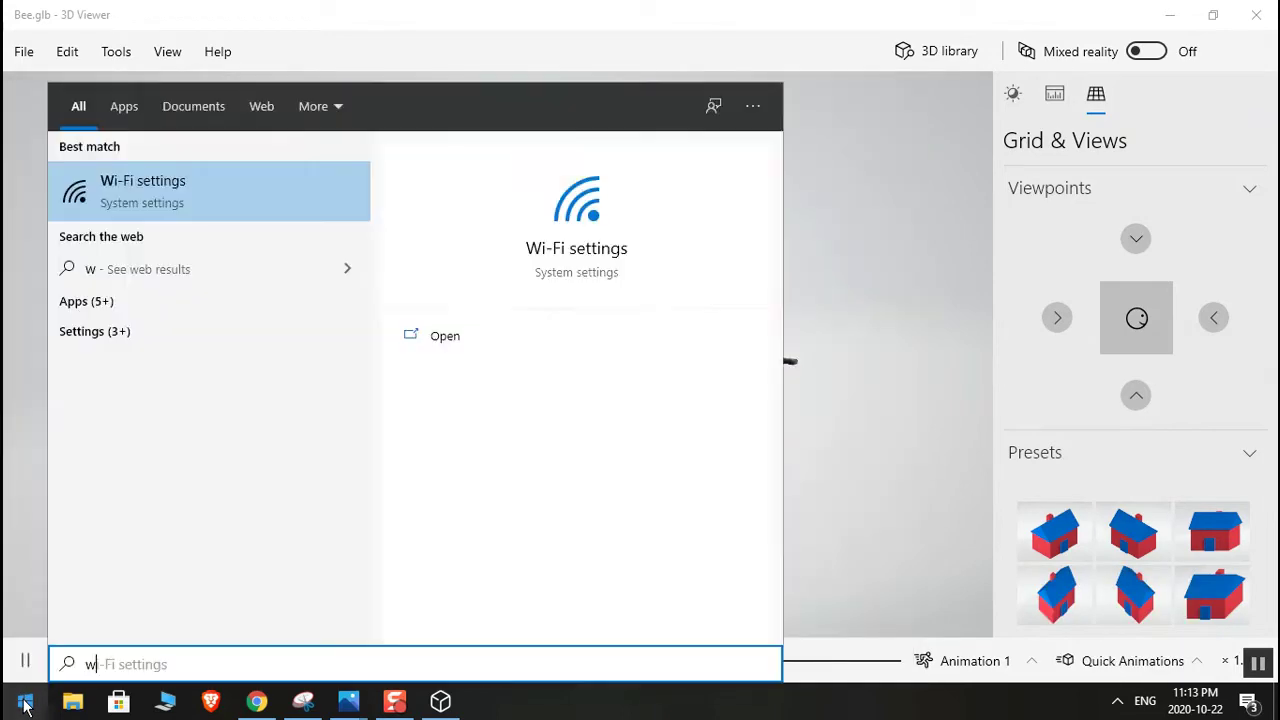
pyautogui.write('ifi')
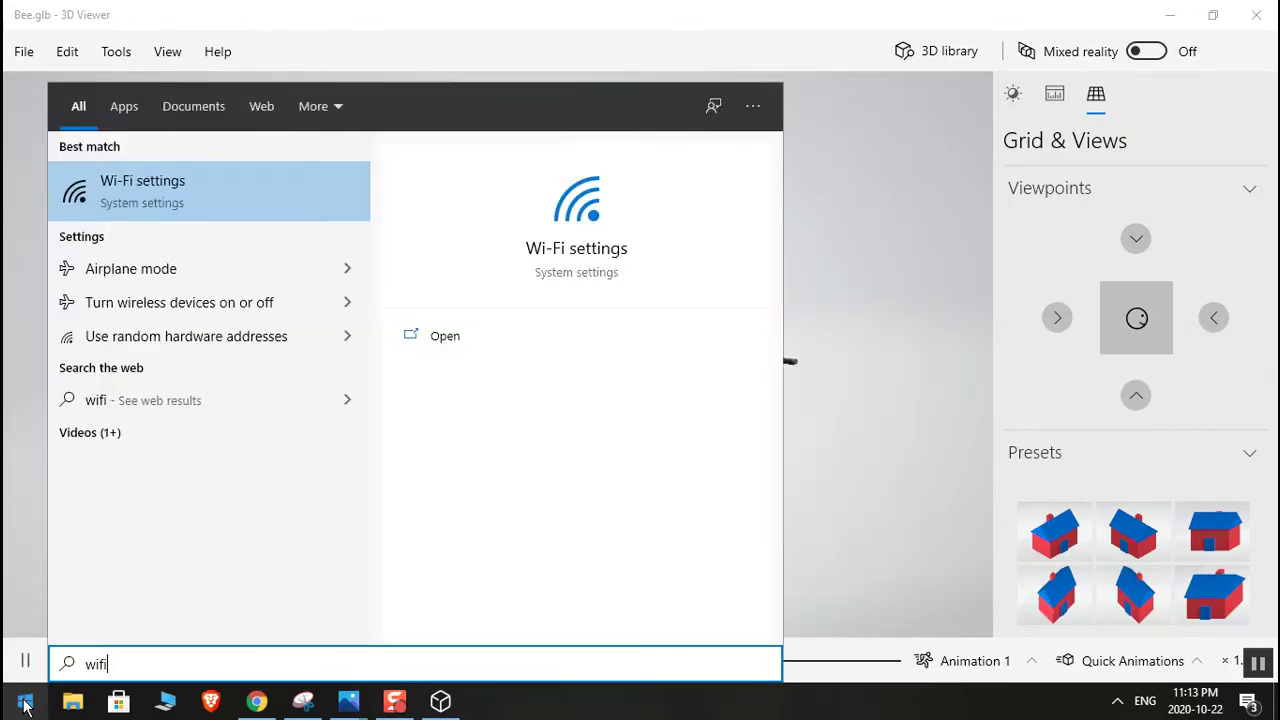
pyautogui.click(206, 183)
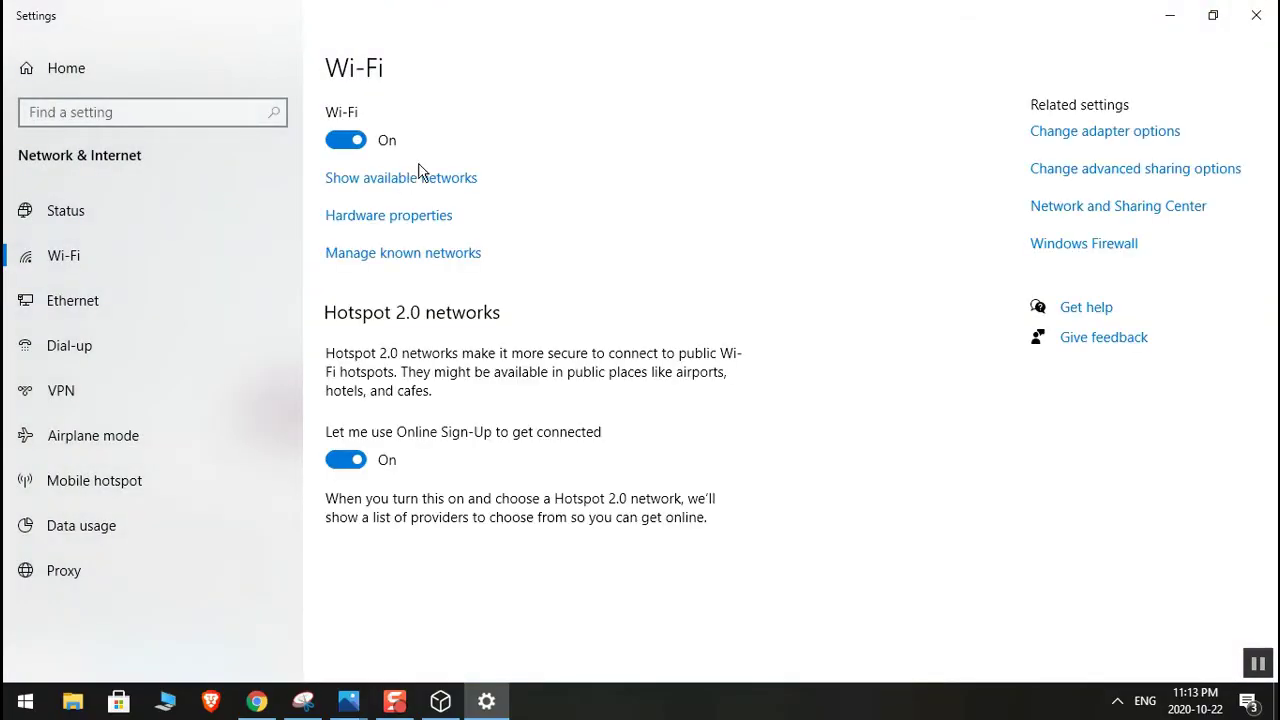
pyautogui.click(421, 182)
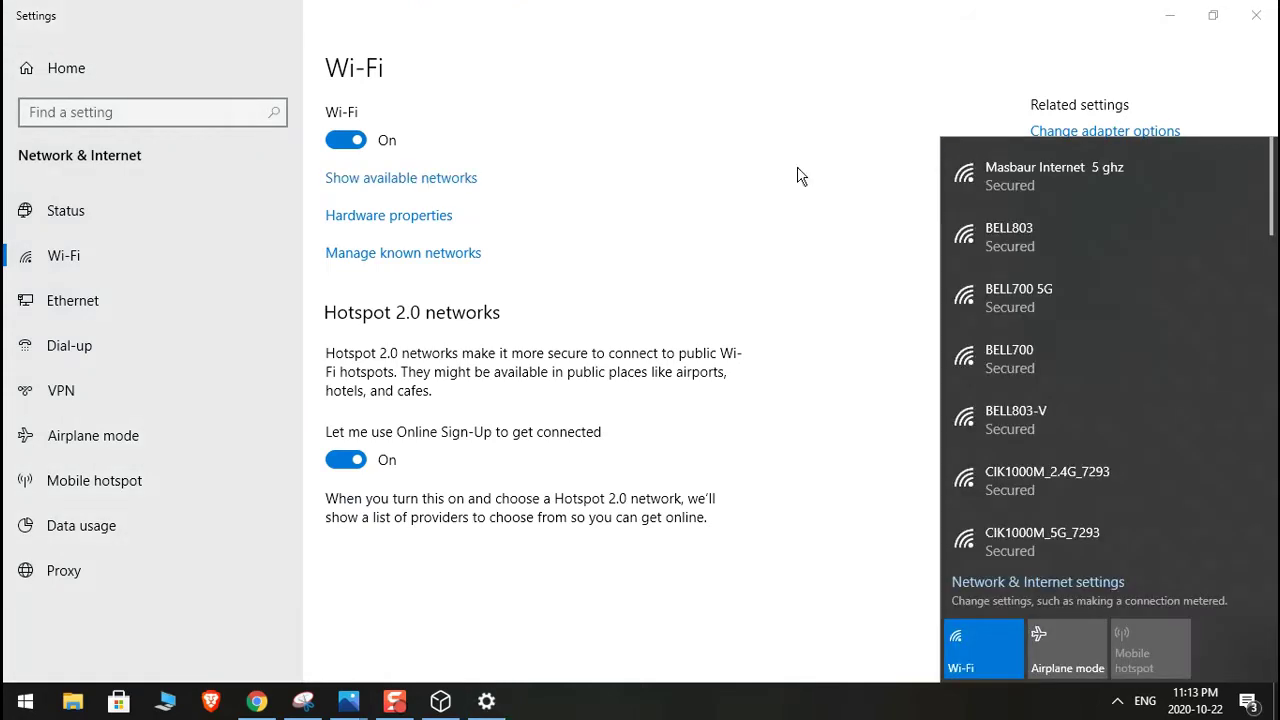
pyautogui.click(1080, 168)
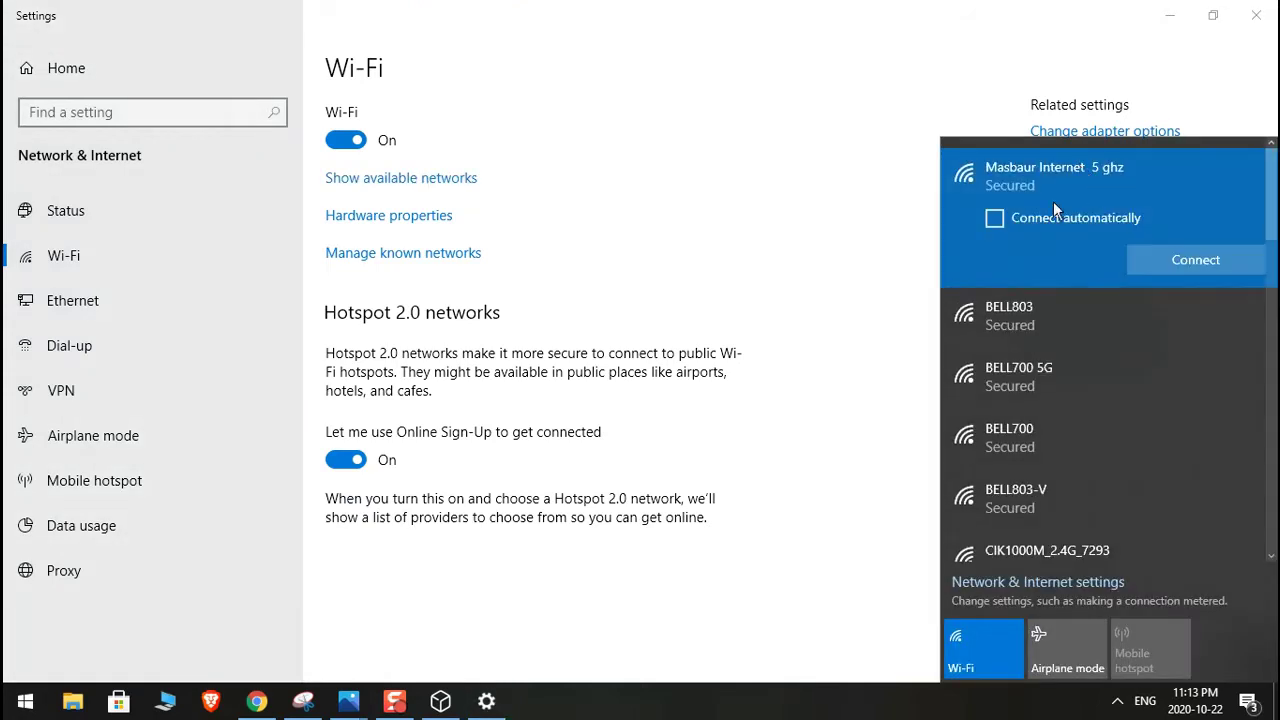
pyautogui.click(996, 219)
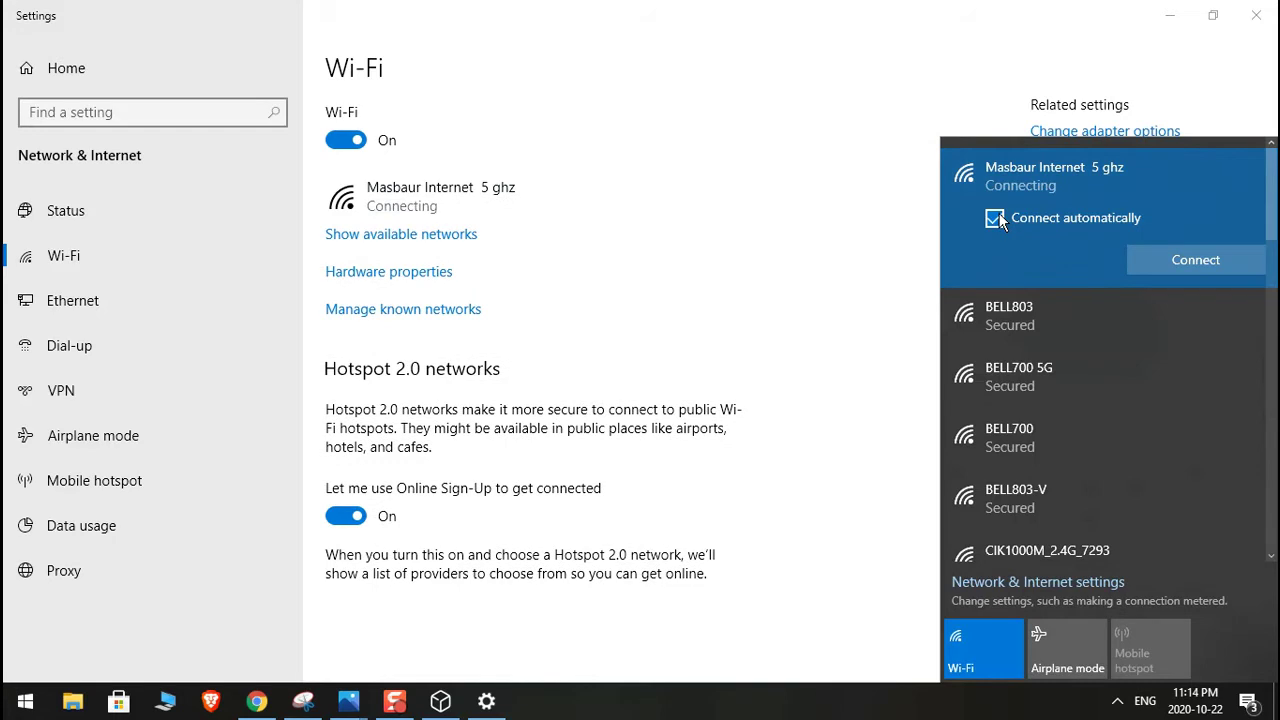
pyautogui.click(1209, 260)
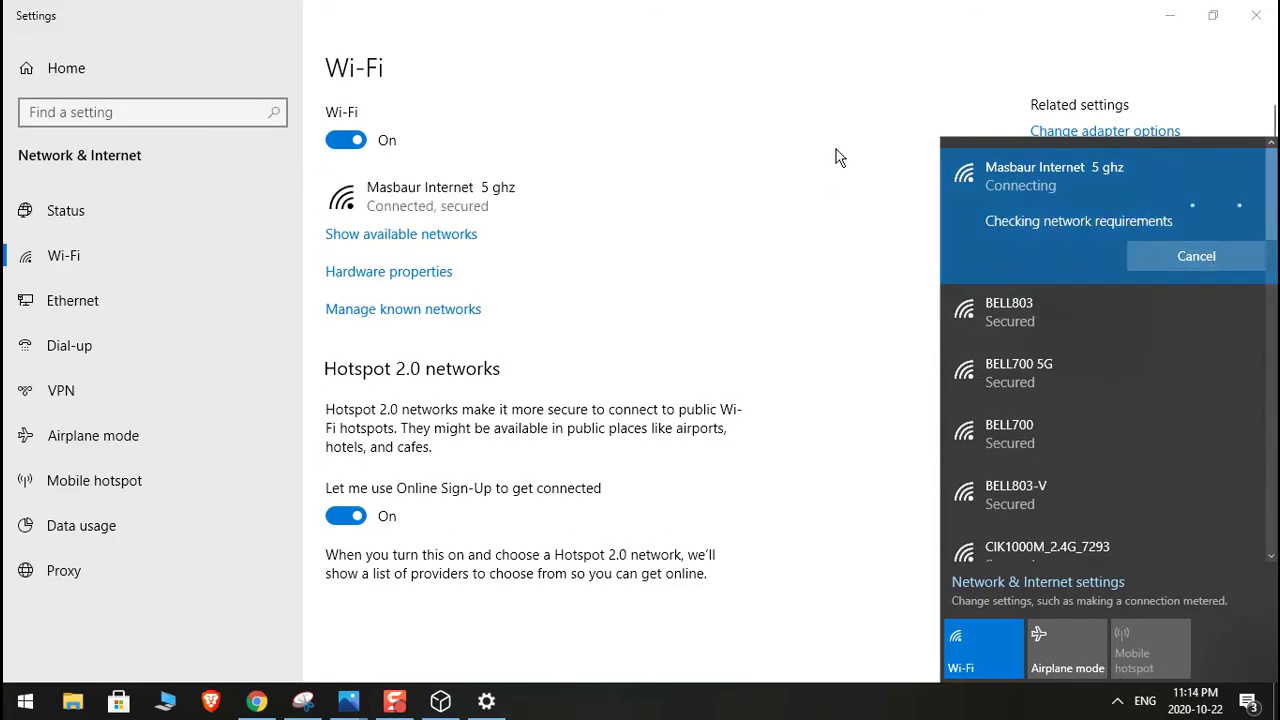
pyautogui.click(1257, 17)
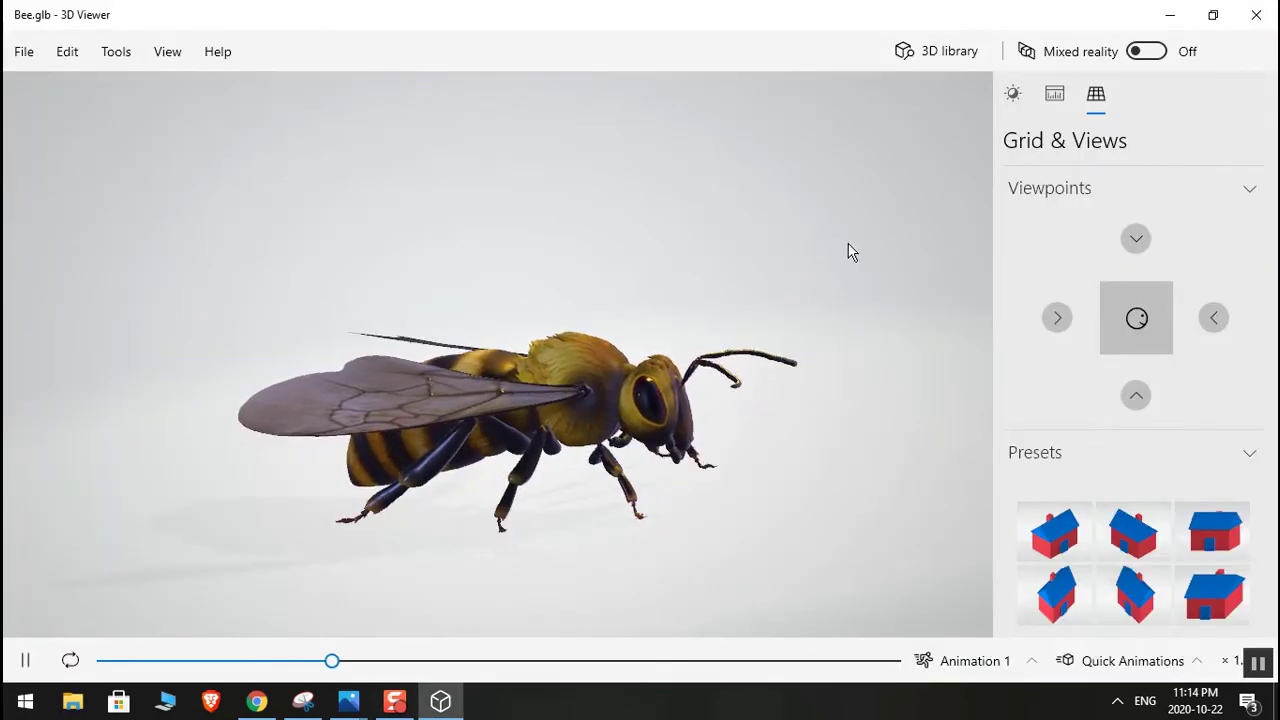
# Step: Reopen the 3D library, browse All Animated Models, and load the Flying saucer
pyautogui.click(944, 53)
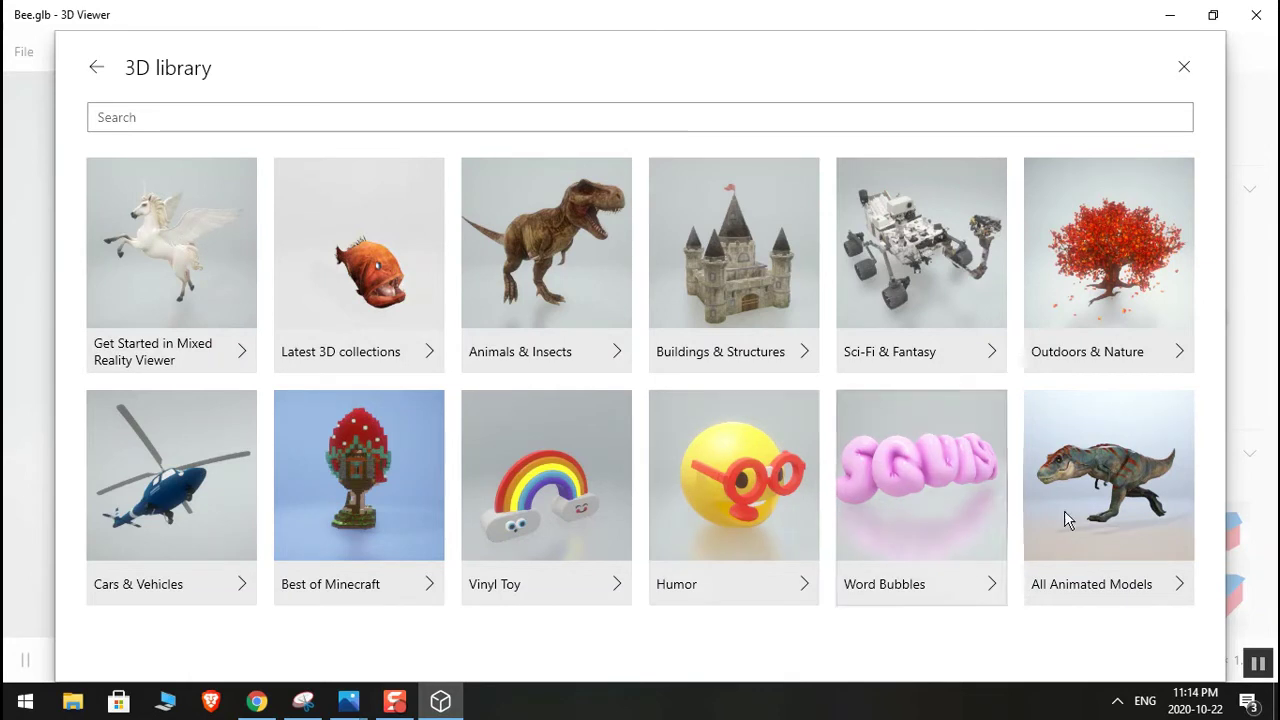
pyautogui.click(1186, 592)
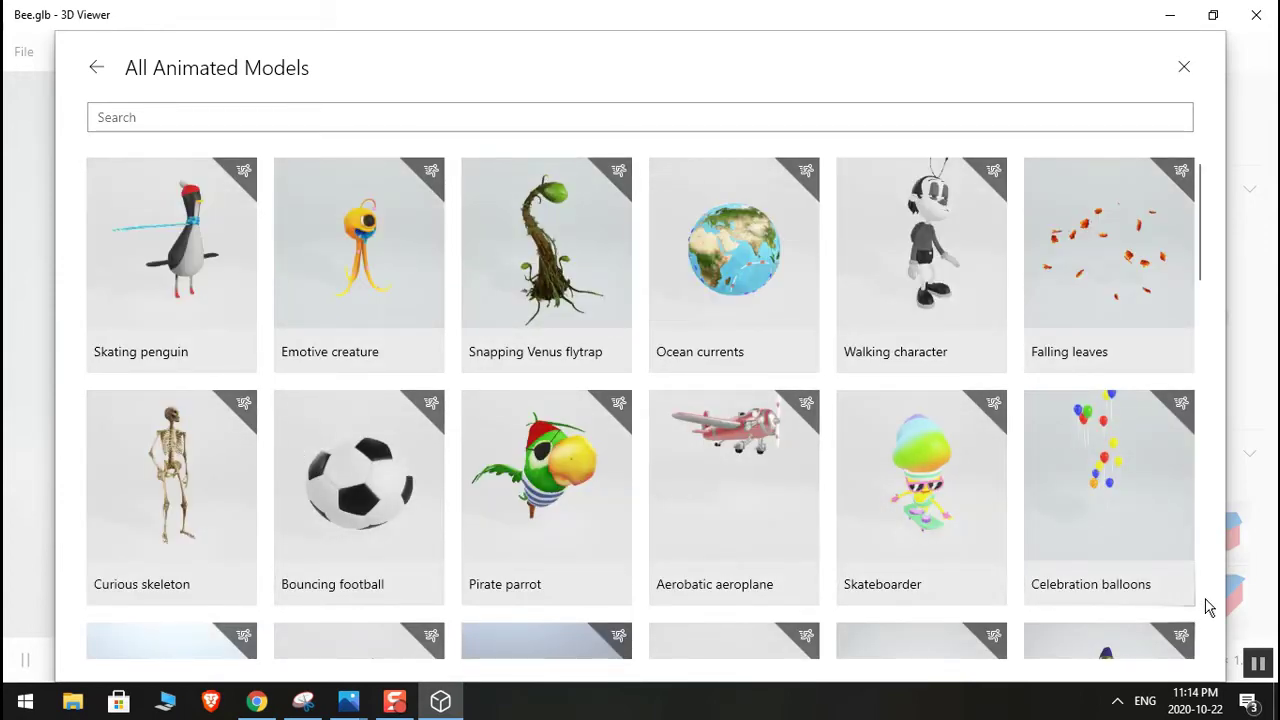
pyautogui.moveTo(1194, 271); pyautogui.dragTo(1220, 389)
pyautogui.click(954, 397)
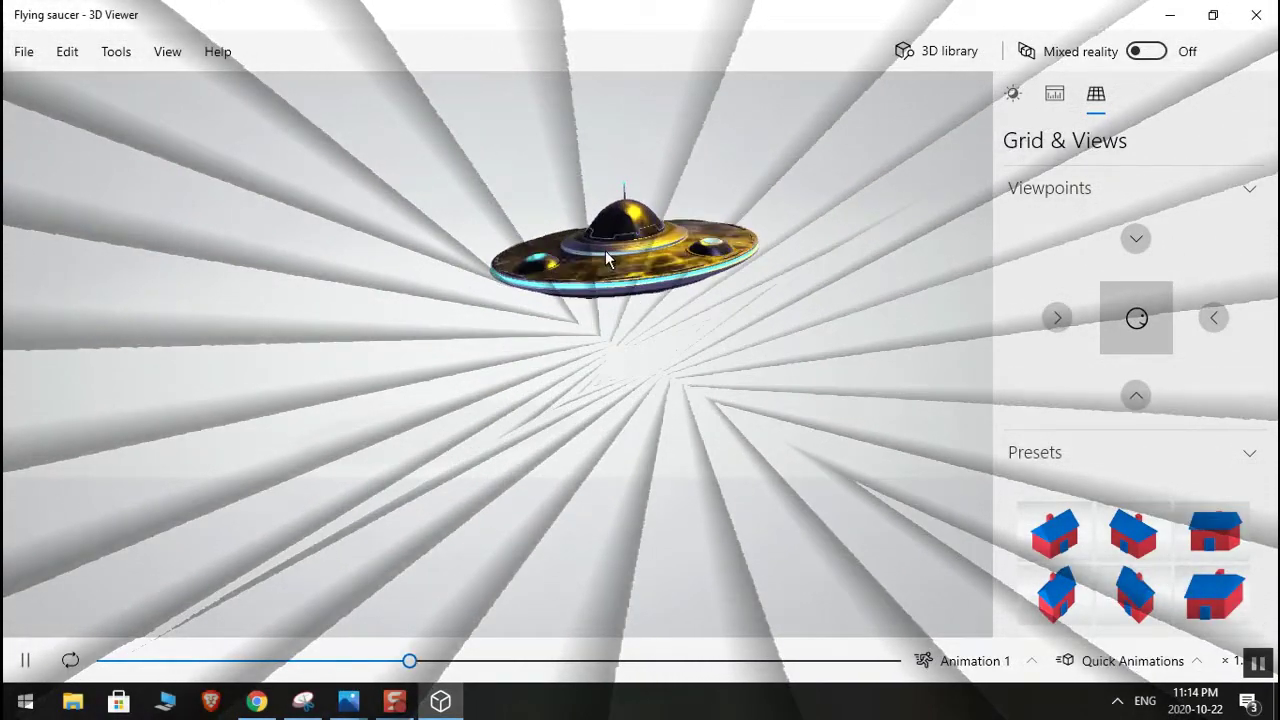
# Step: Orbit the view to see the flying saucer from above
pyautogui.moveTo(607, 255); pyautogui.dragTo(677, 343)
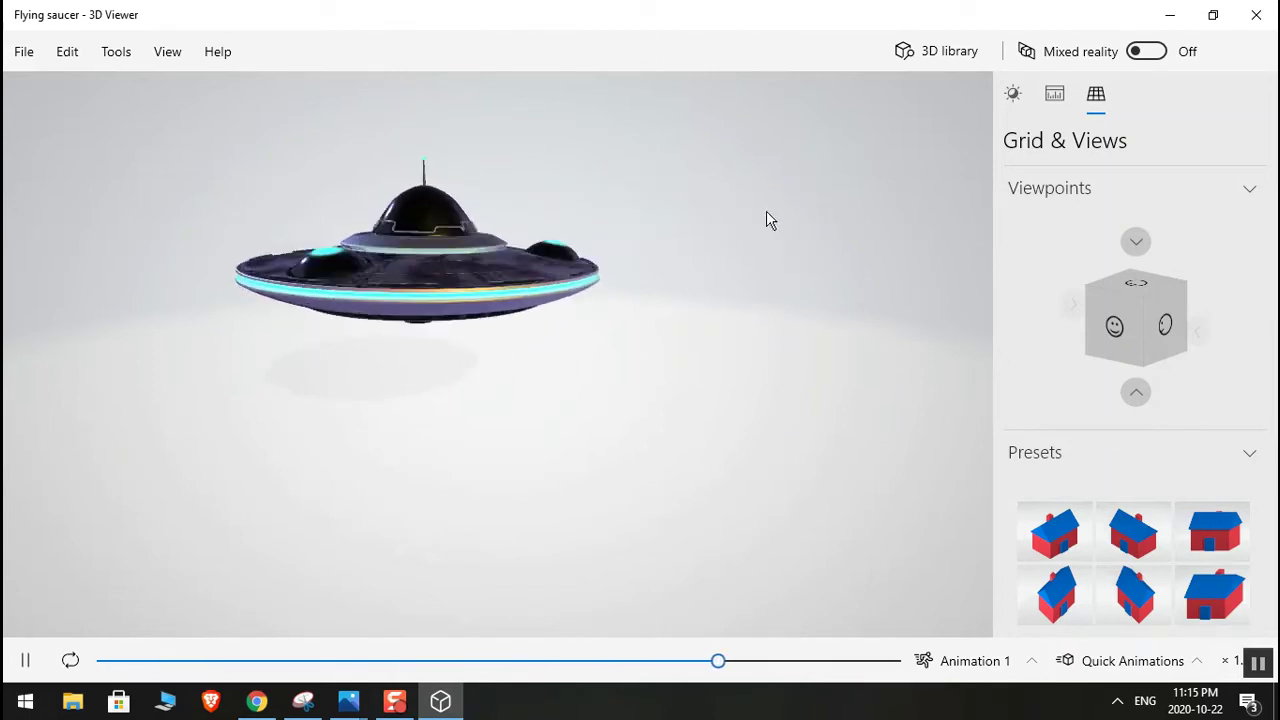
# Step: Turn Mixed reality on so the flying saucer floats over the webcam, then apply the Swing quick animation
pyautogui.click(1148, 55)
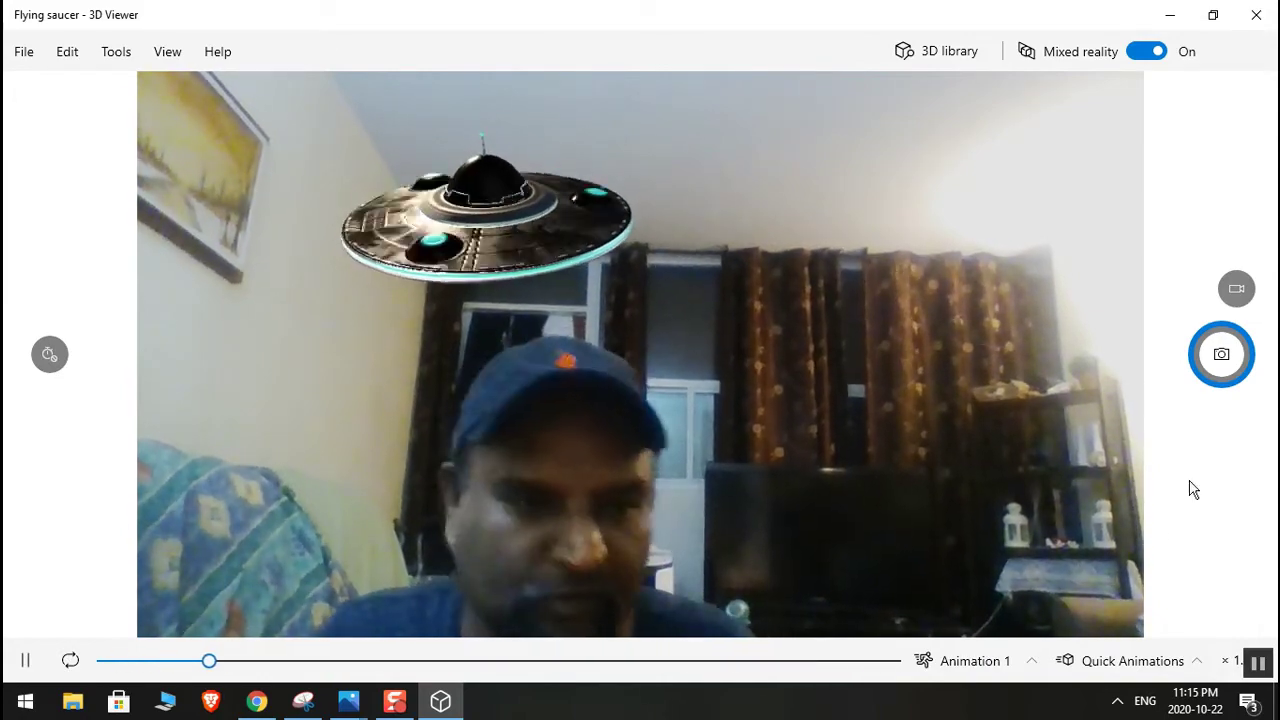
pyautogui.click(1140, 663)
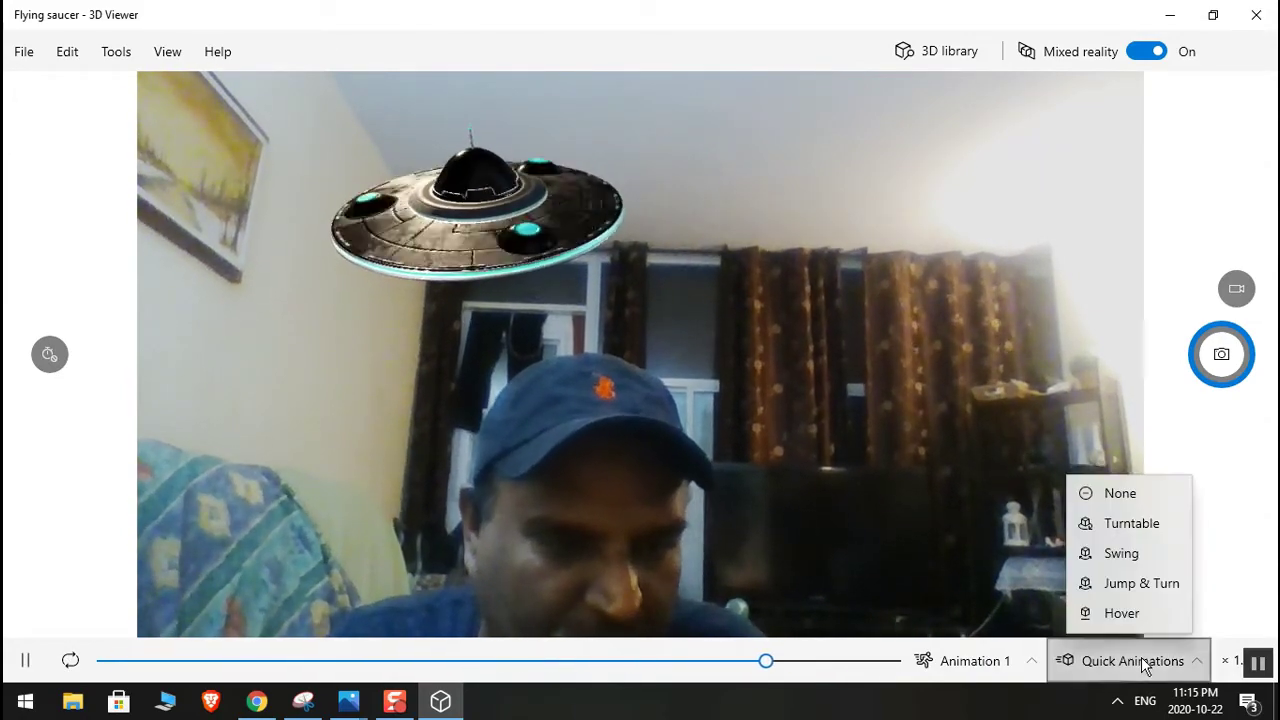
pyautogui.click(1120, 553)
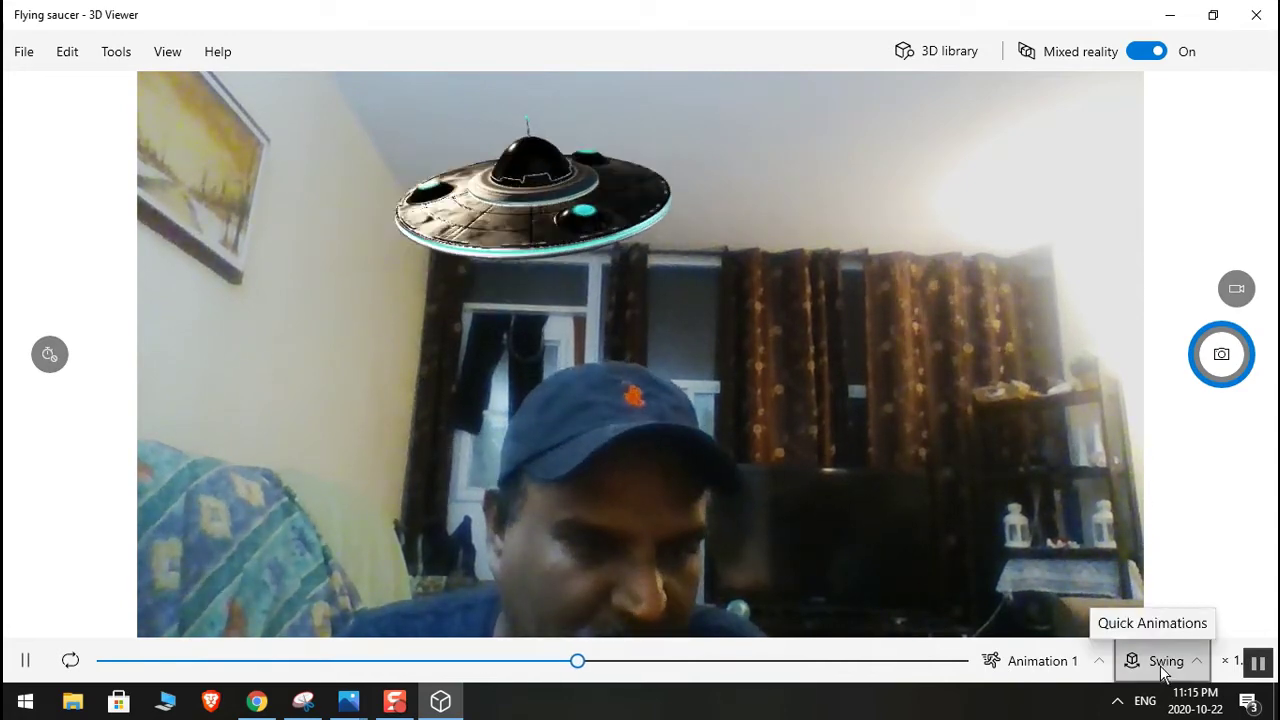